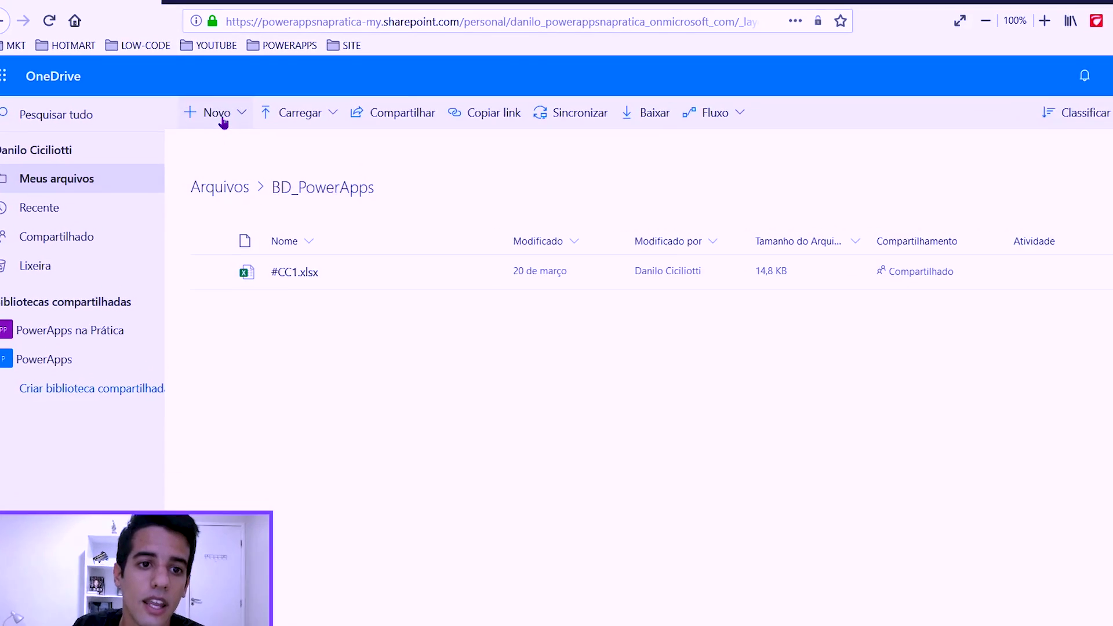
Step: Create a blank Excel workbook, Pasta.xlsx, from the Novo menu in BD_PowerApps
click(234, 102)
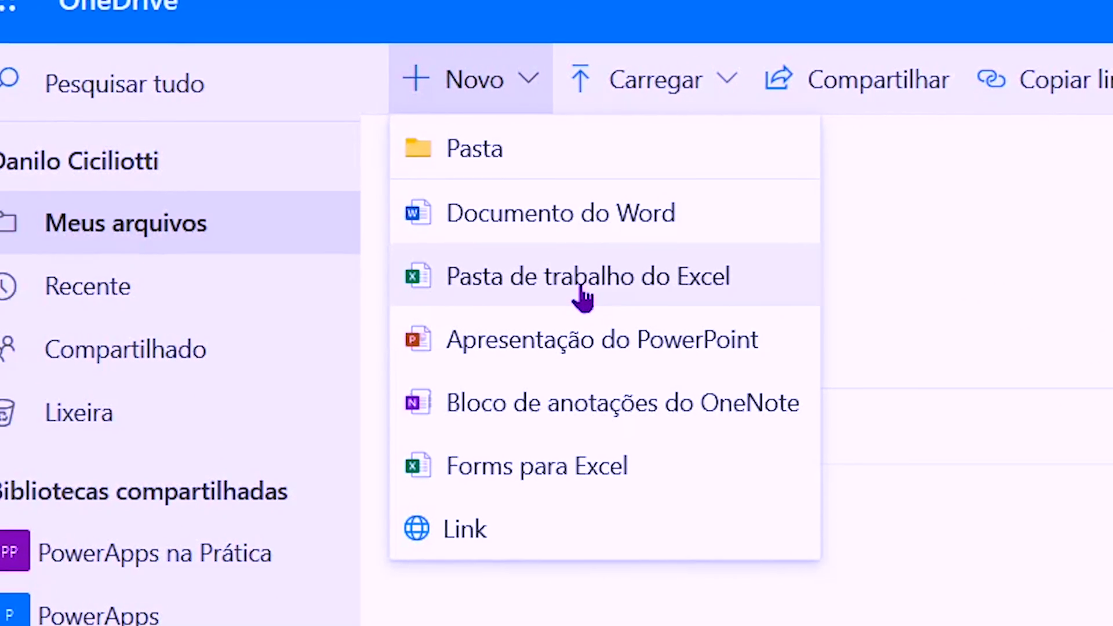
click(516, 268)
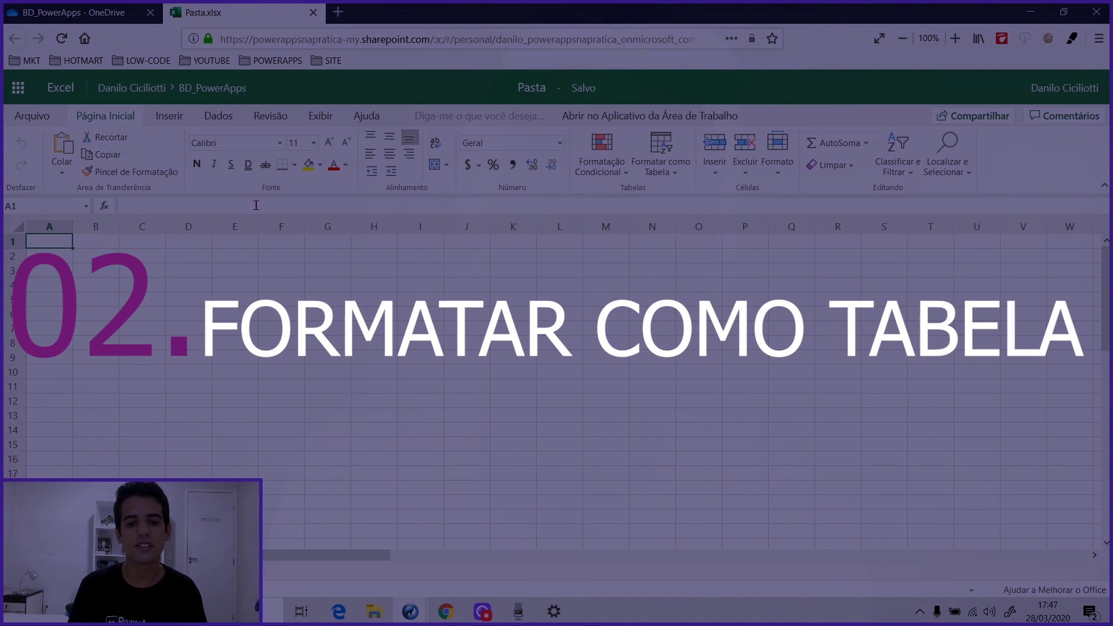
Step: Enter three placeholder headers in cells A1 to C1
text(paskp)
key(Tab)
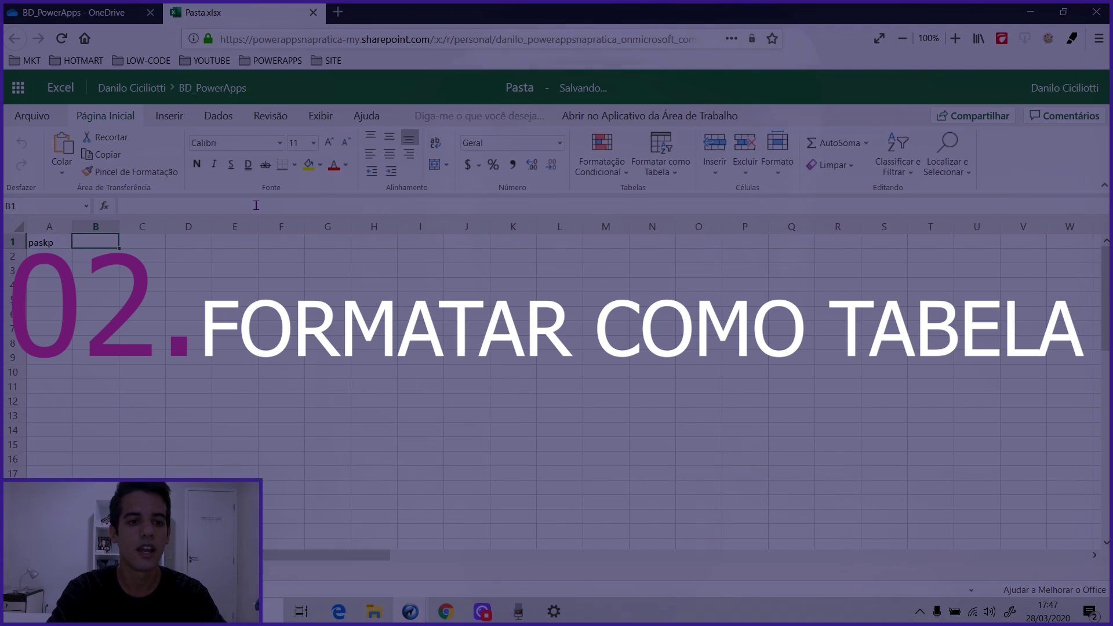
text(kdspodk)
key(Tab)
text(pkdaspd)
key(Tab)
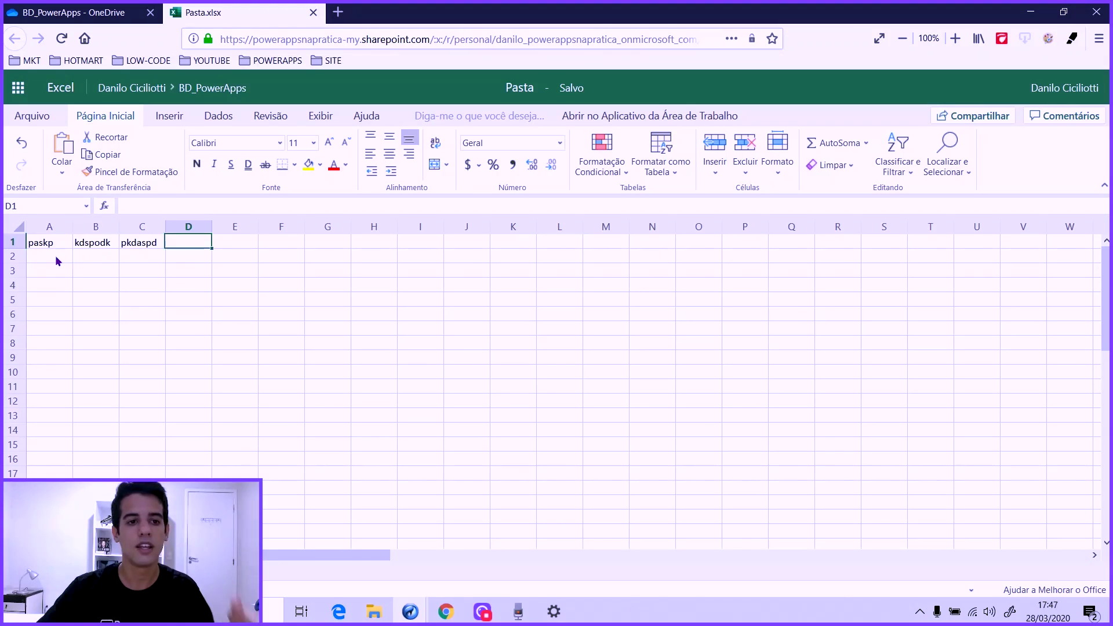
Step: Select the header range A1:I1 and bring up the Formatar como Tabela styles
drag(43, 256, 142, 349)
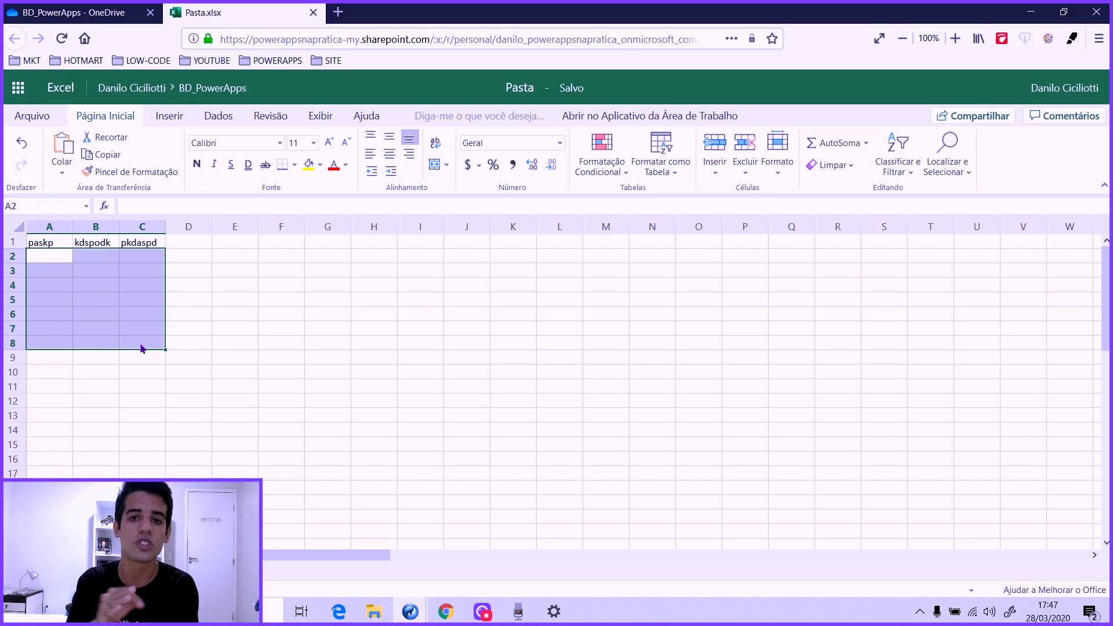
click(50, 298)
mouse_move(42, 246)
mouse_down()
mouse_move(419, 238)
mouse_move(423, 261)
mouse_up()
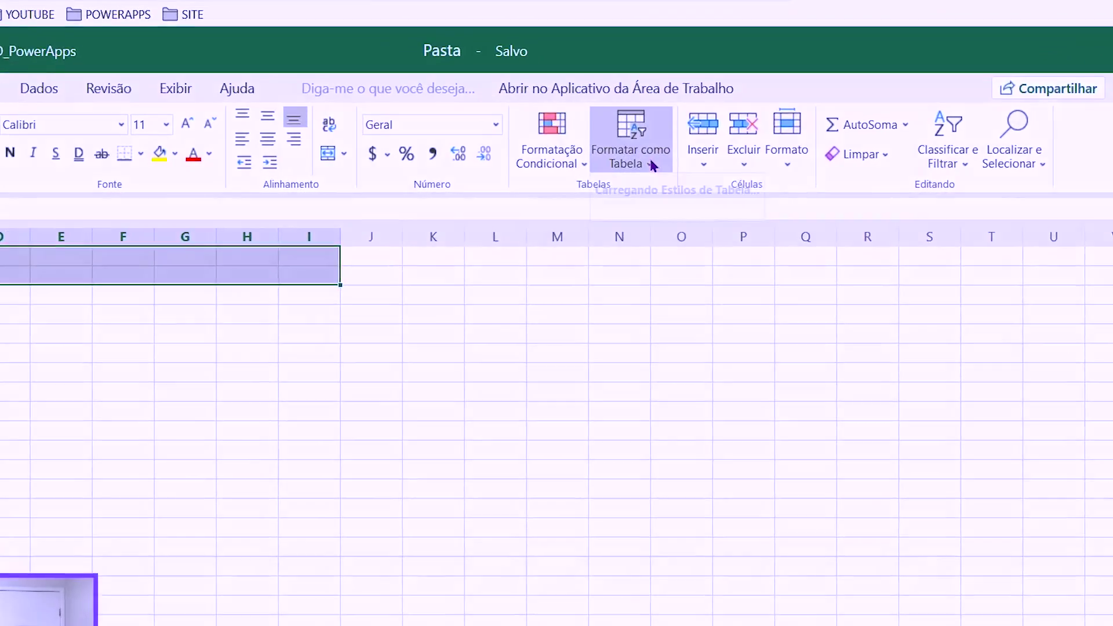
click(661, 157)
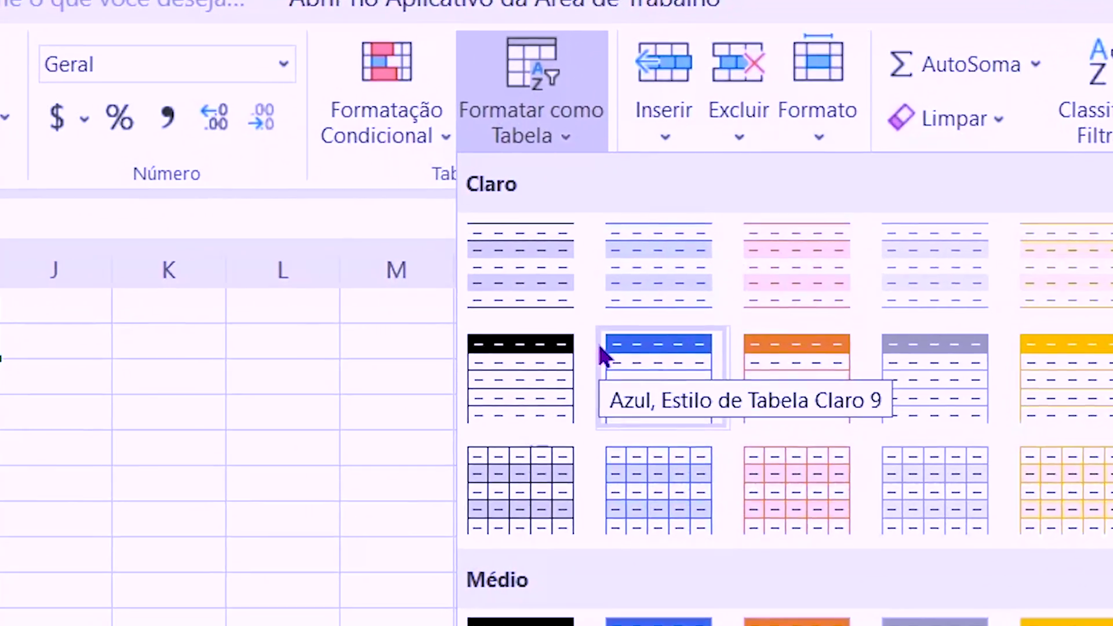
Step: Apply the blue table style to A1:I1 with a header row
click(628, 331)
click(93, 415)
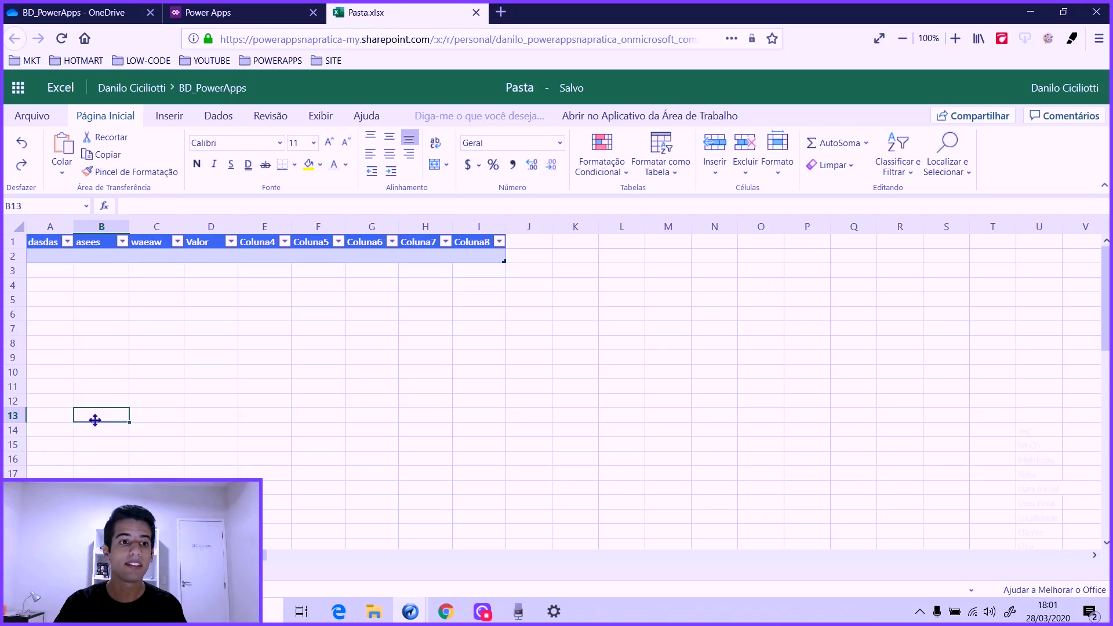
drag(43, 248, 496, 248)
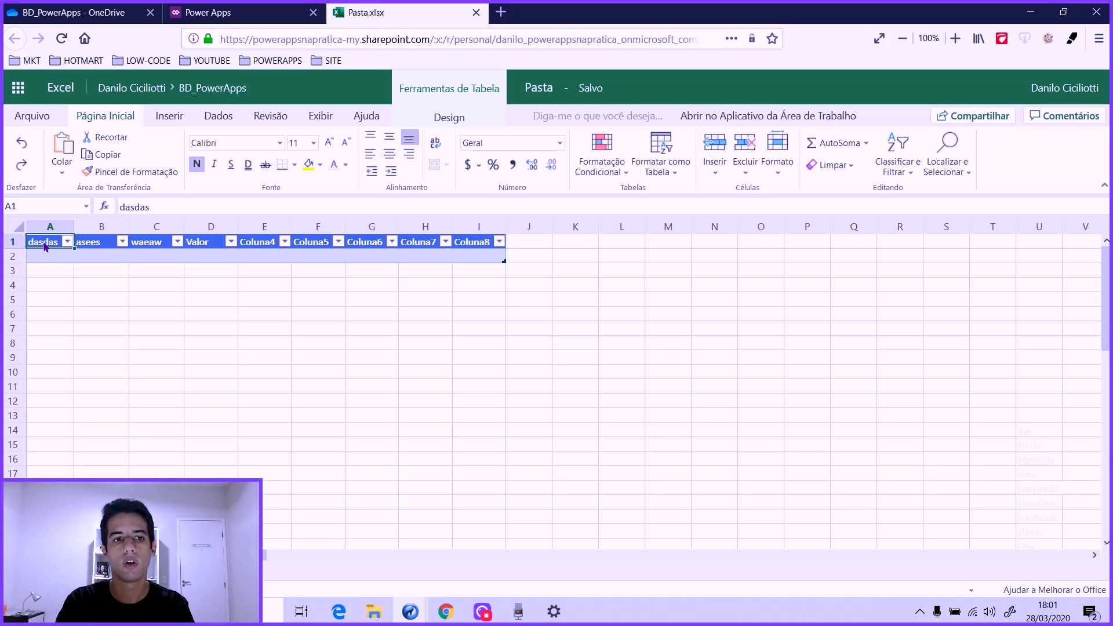
Step: Name the first four headers nº OS, tag, Data Início and Data Final
text(º OS)
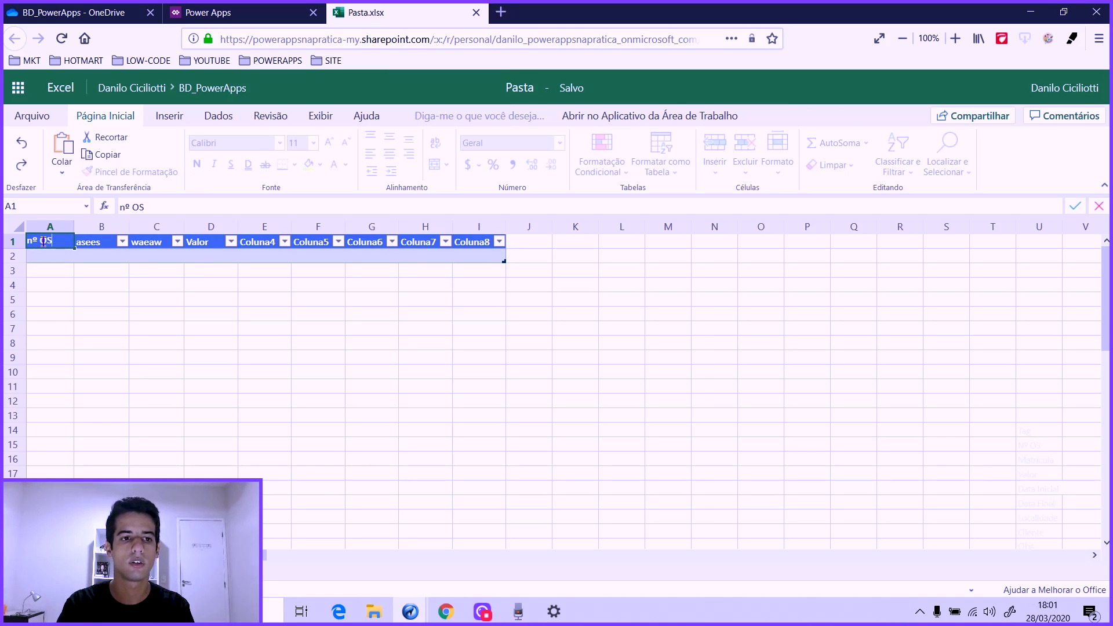
key(Tab)
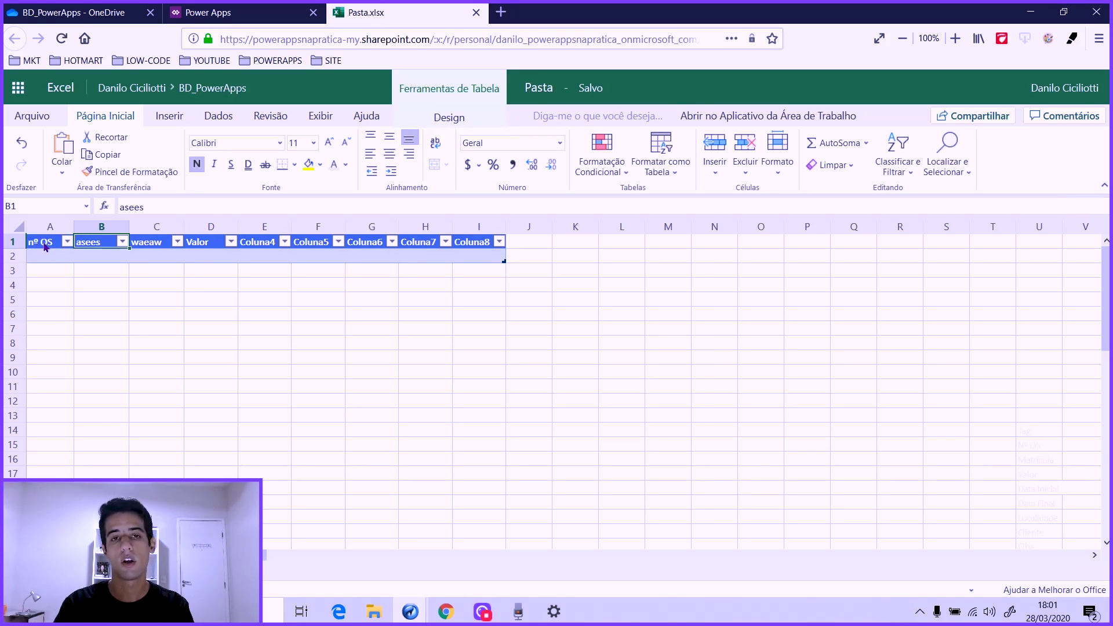
text(tag)
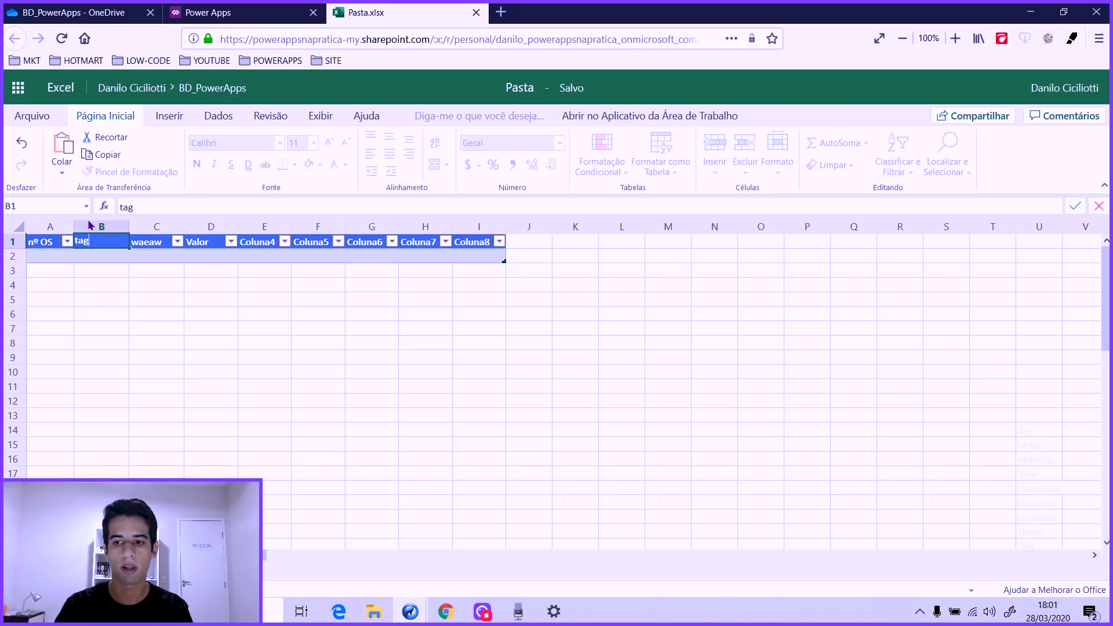
key(Tab)
text(Data)
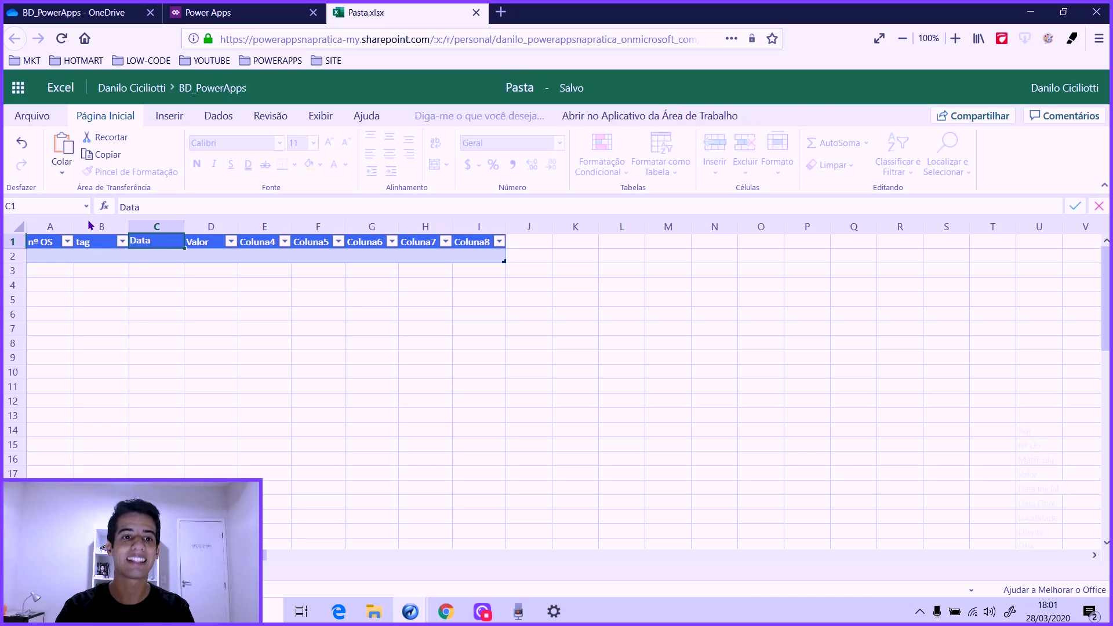
key(Tab)
text(Data)
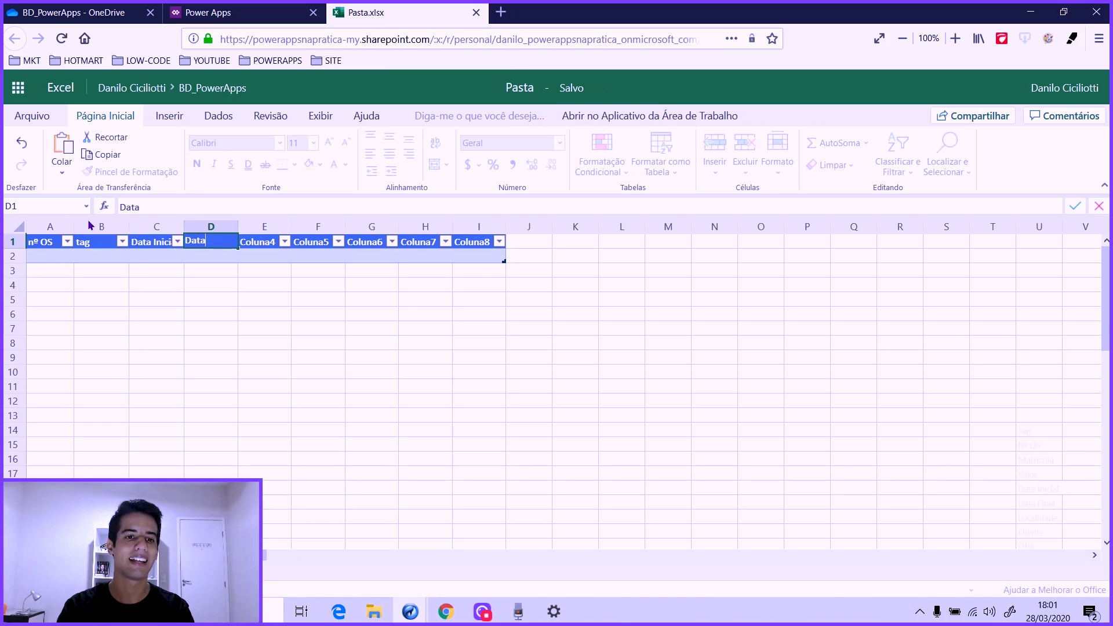
text(al)
key(Tab)
Step: Name the remaining headers Valor, Localidade, Cliente, Matrícula and Obs
text(V)
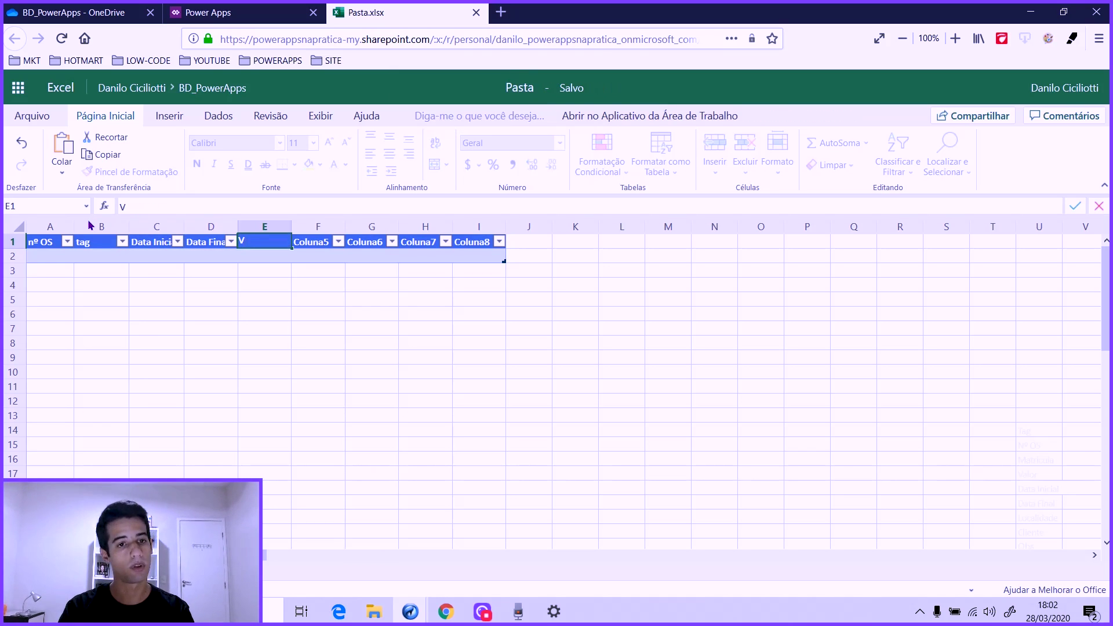
key(Tab)
text(Loca)
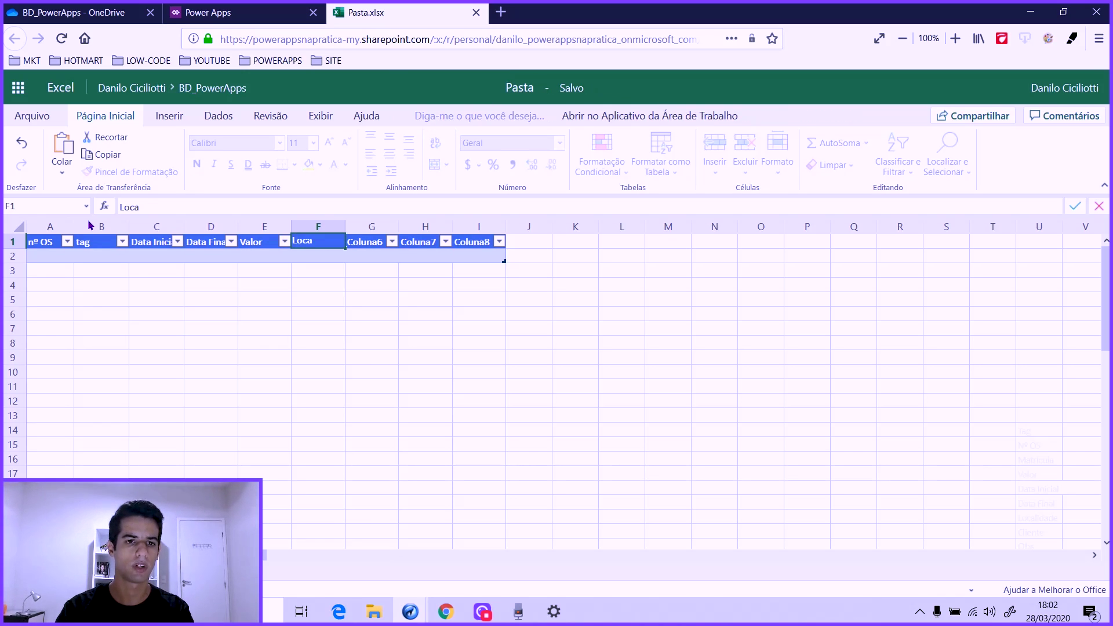
text(de)
key(Tab)
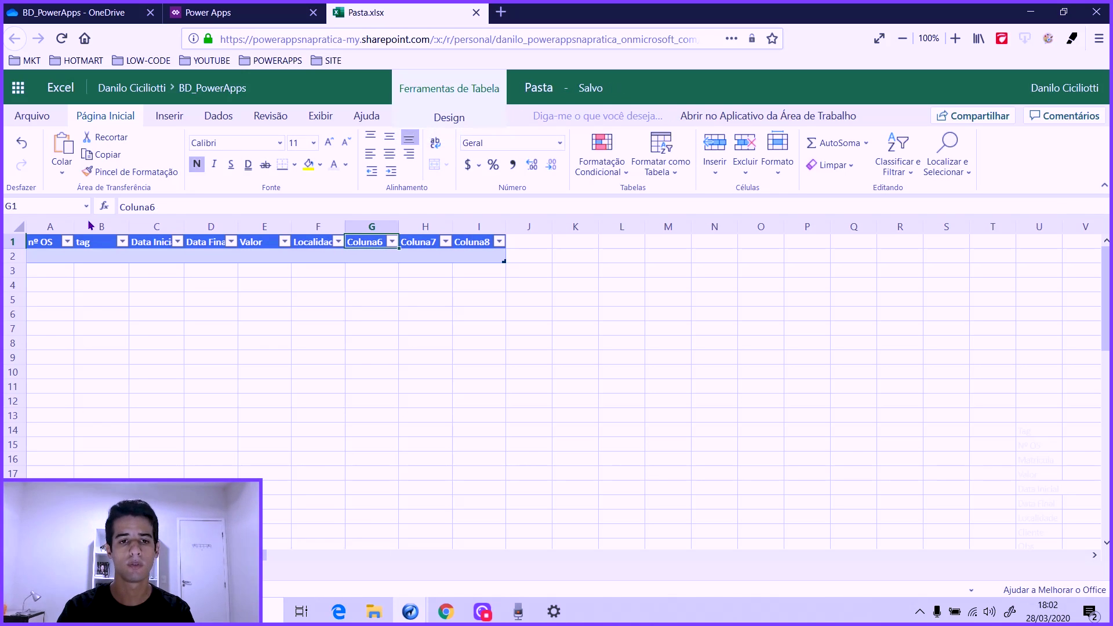
text(Cliente)
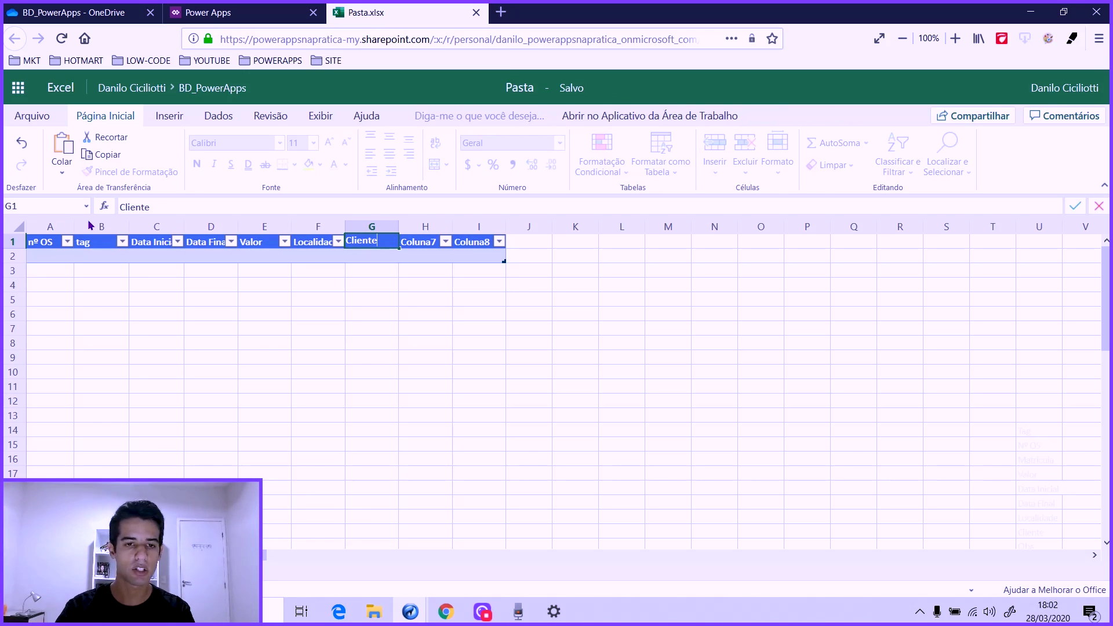
key(Tab)
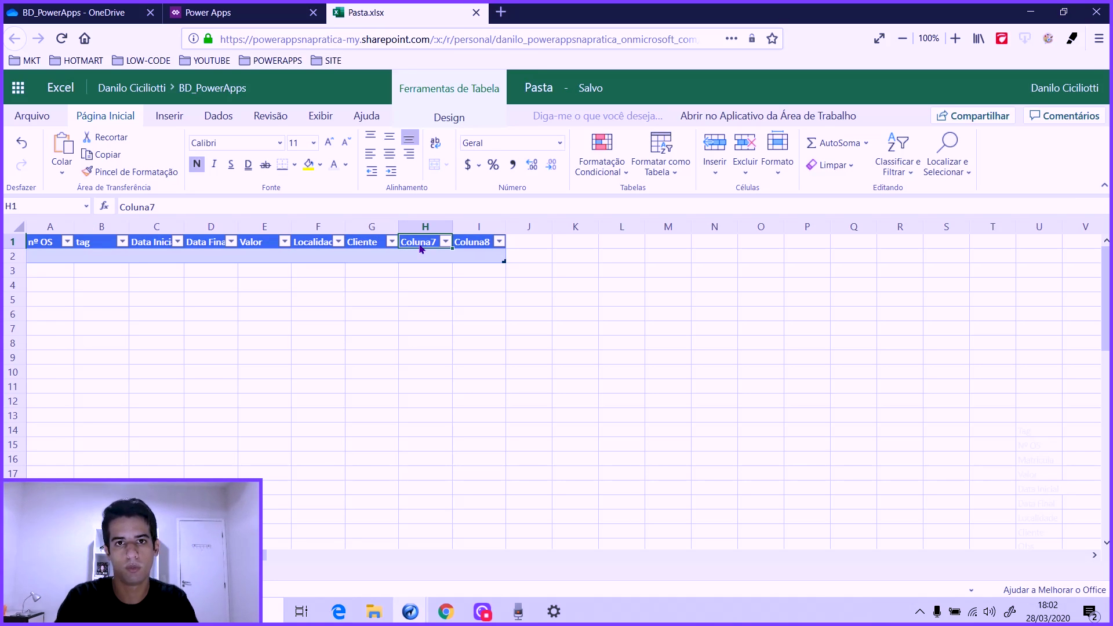
text(Matrícul)
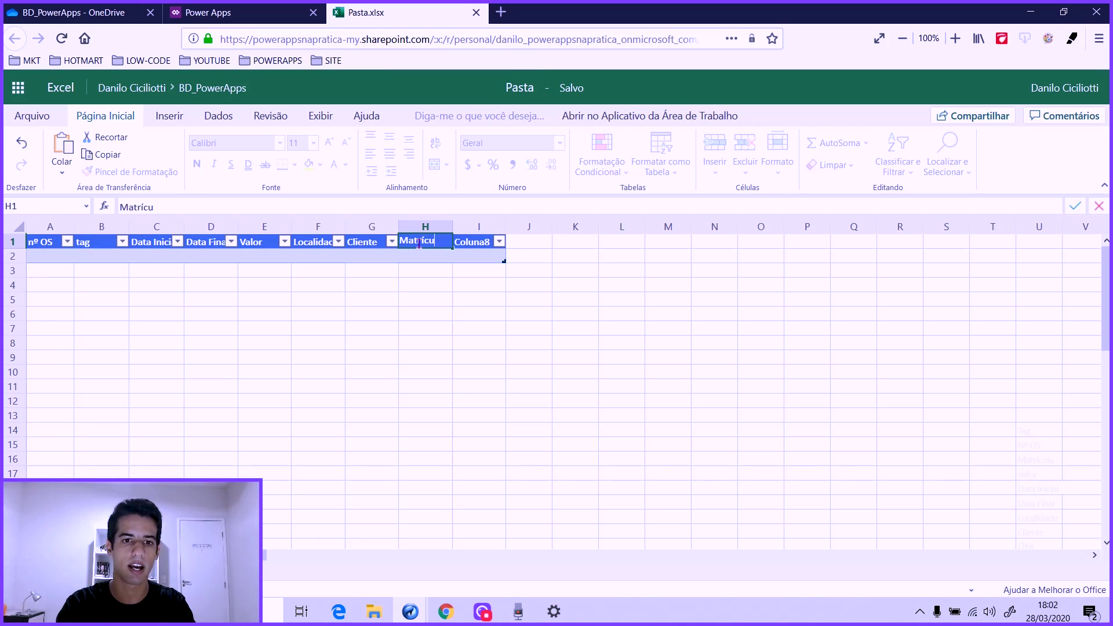
text(a)
key(Tab)
text(Obs)
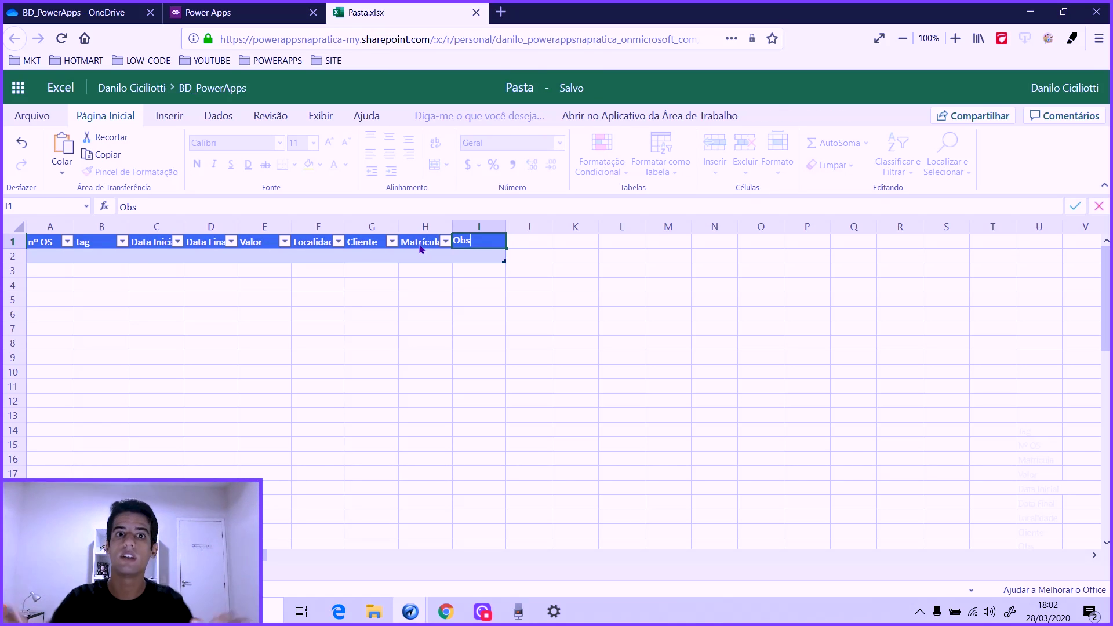
key(Return)
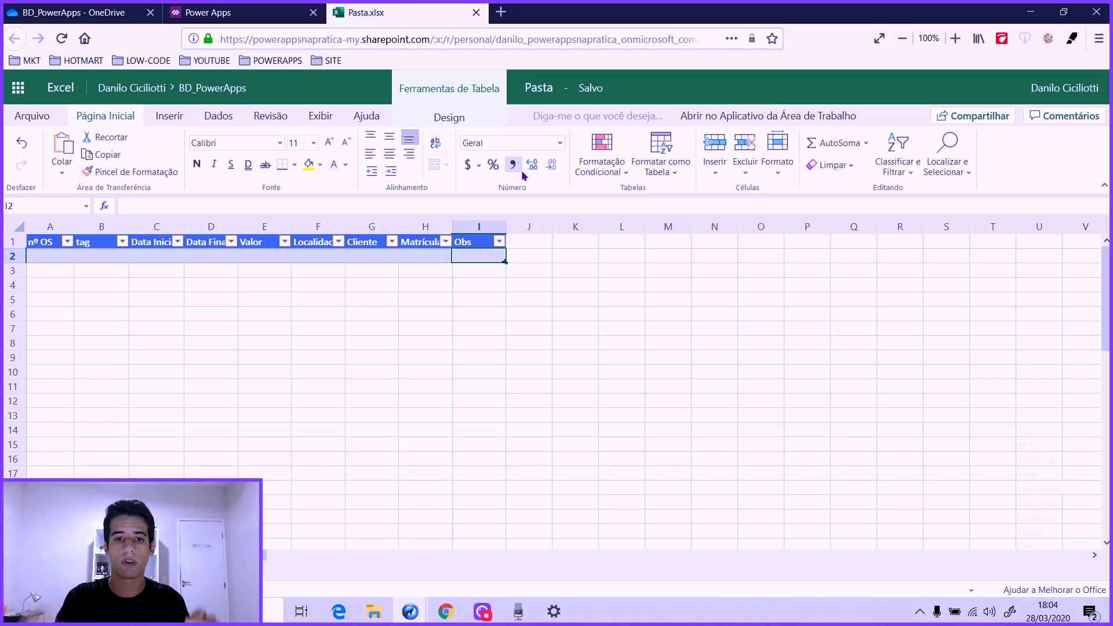
Step: Add a '% de Conclusão' header in J1, extending the table to column J
key(Up)
key(Right)
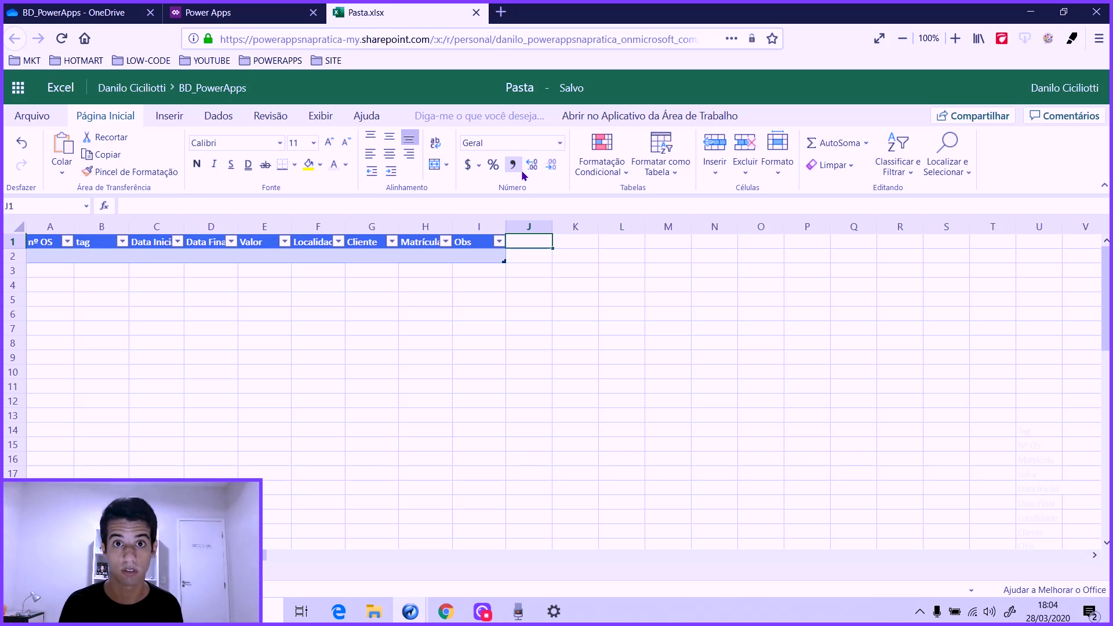
text(¨%%)
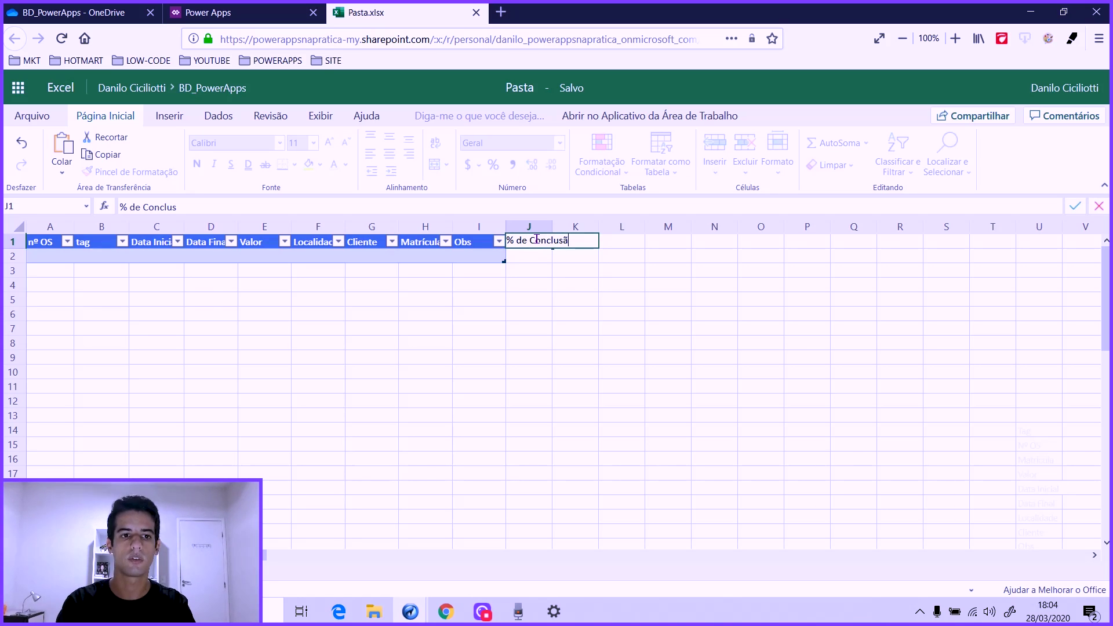
key(Return)
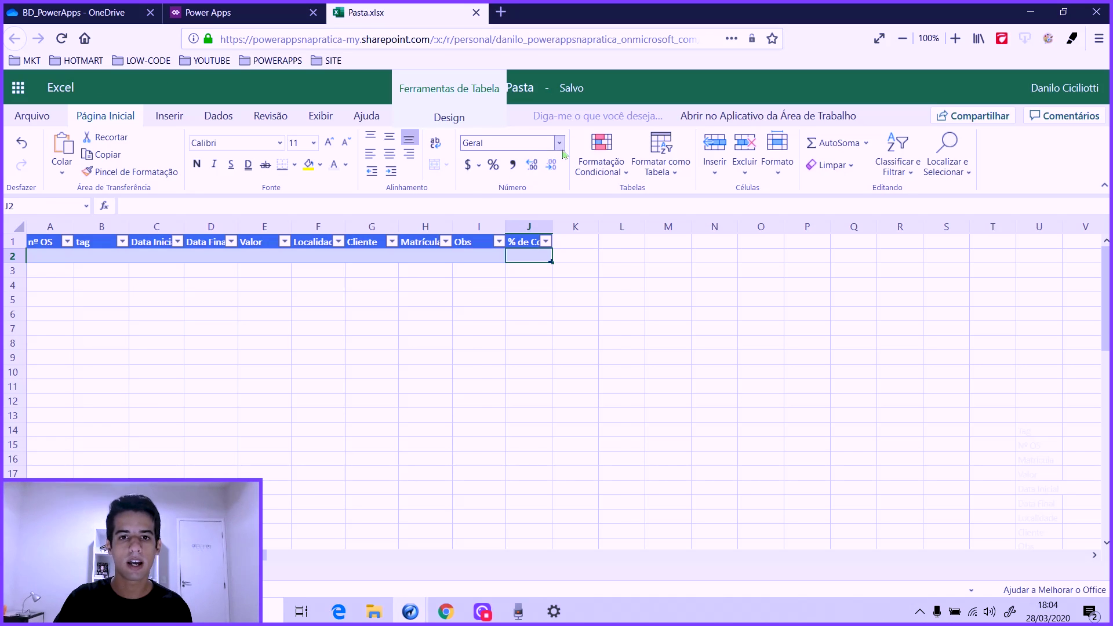
Step: Format the new % de Conclusão column as Porcentagem
click(560, 143)
click(520, 388)
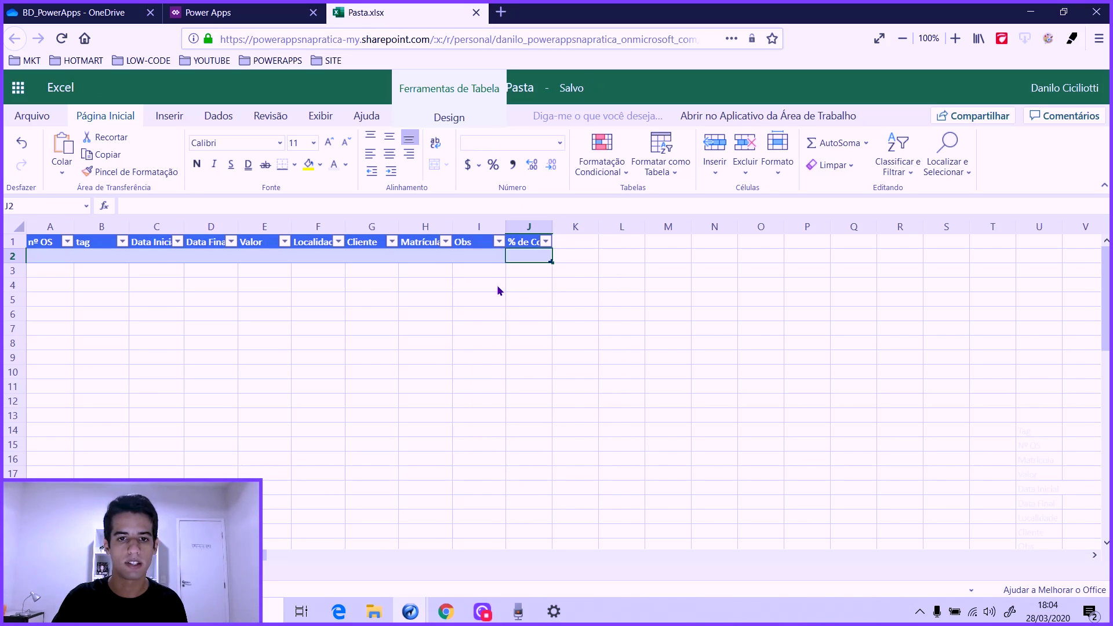
click(420, 258)
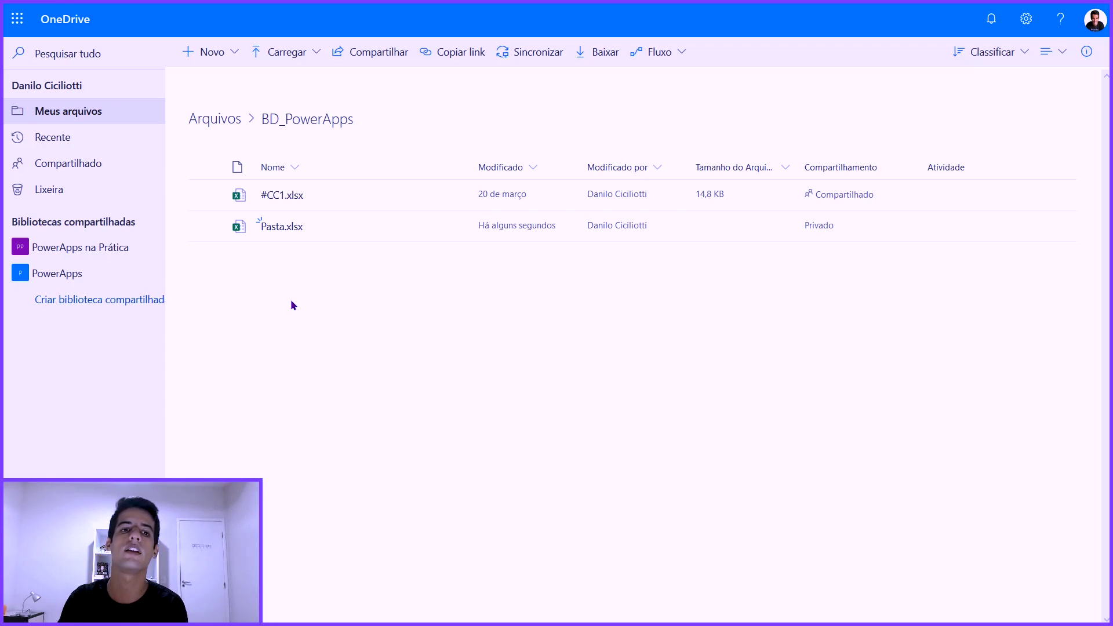
mouse_move(331, 225)
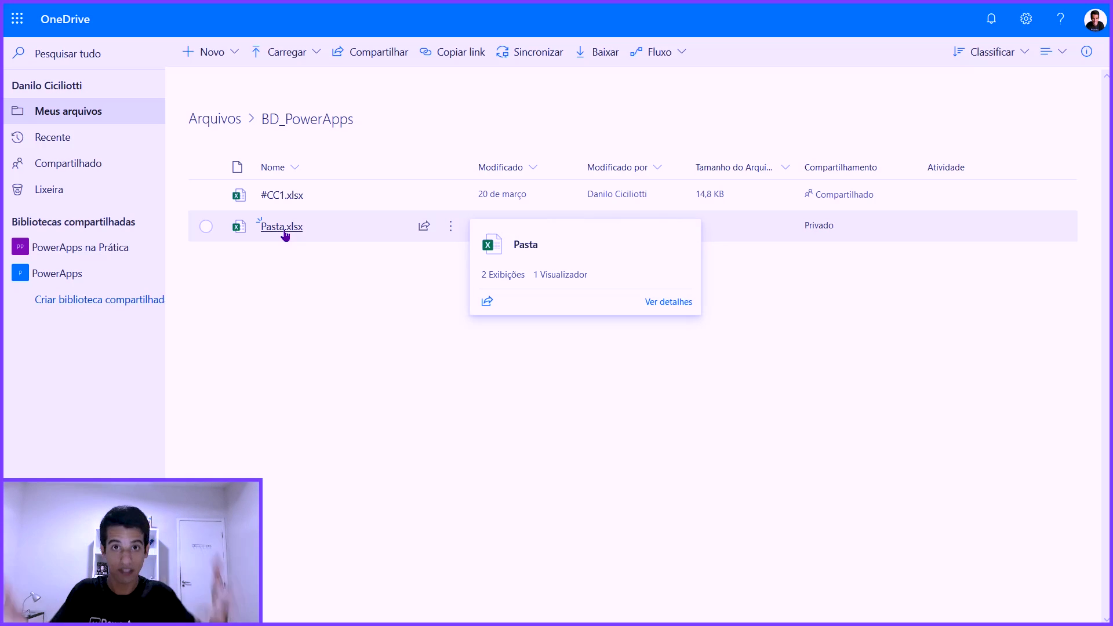
mouse_move(277, 225)
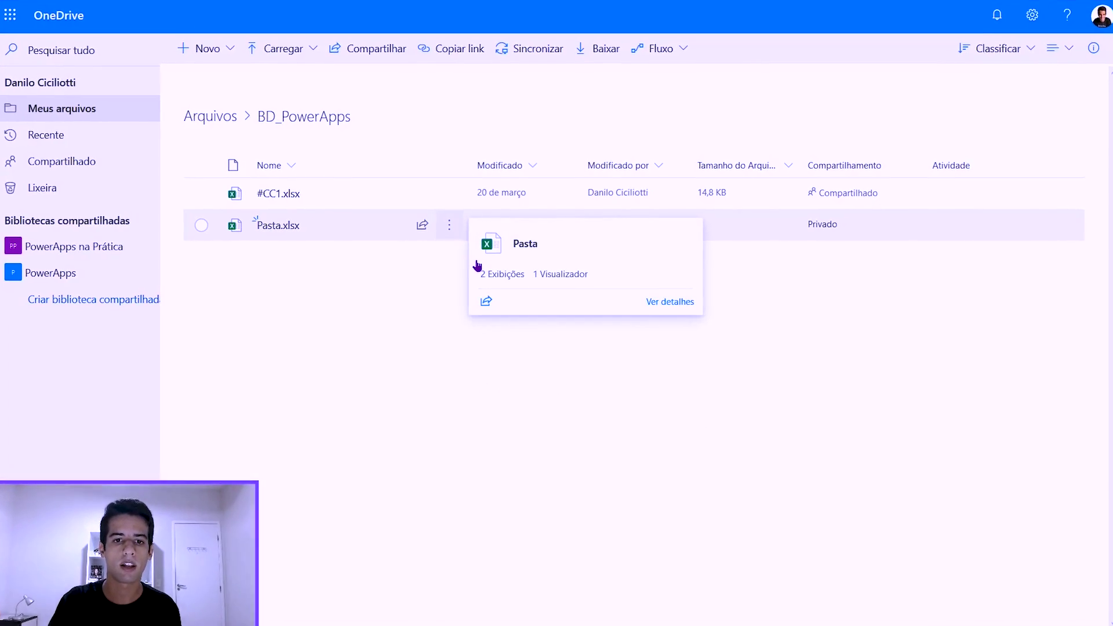
Step: Rename Pasta.xlsx to 'Ordem De Serviço' and save the name
click(451, 227)
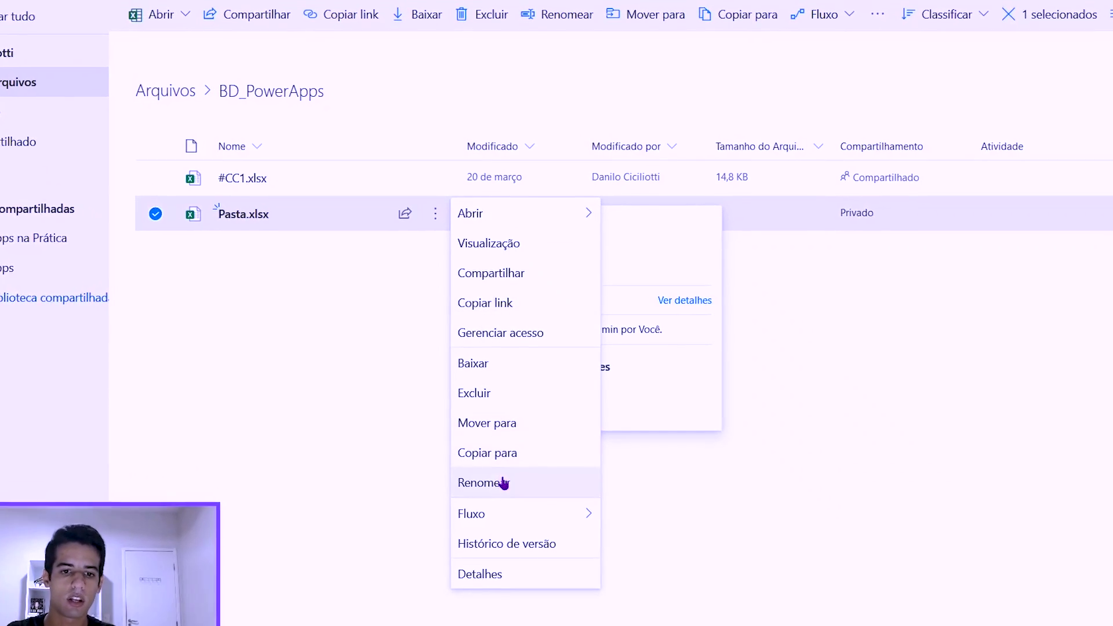
click(492, 466)
text(O)
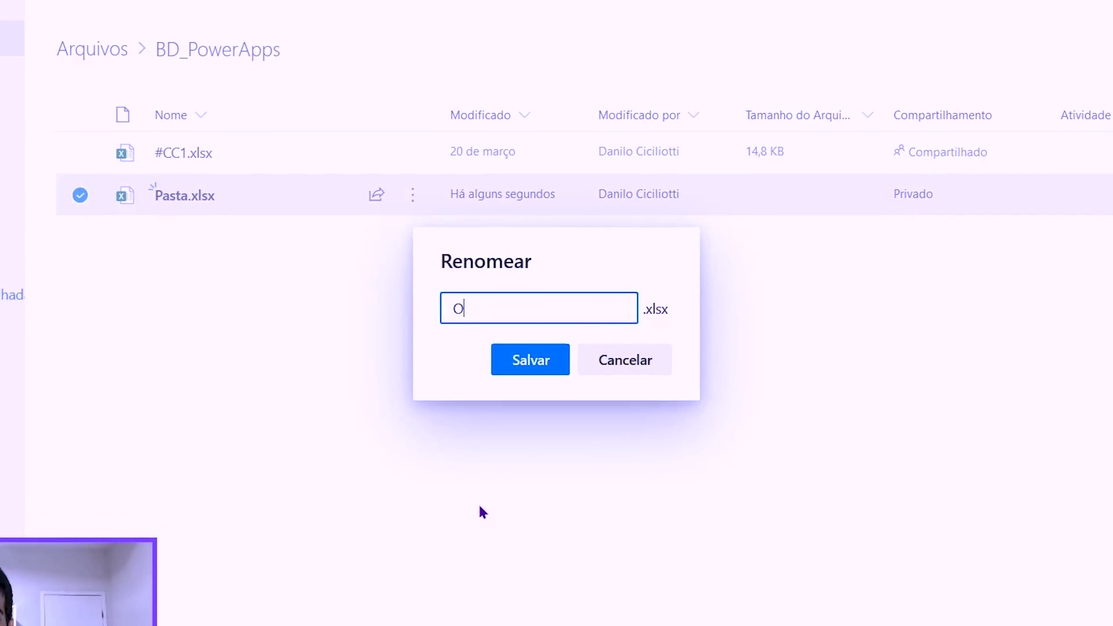
text(rdem De )
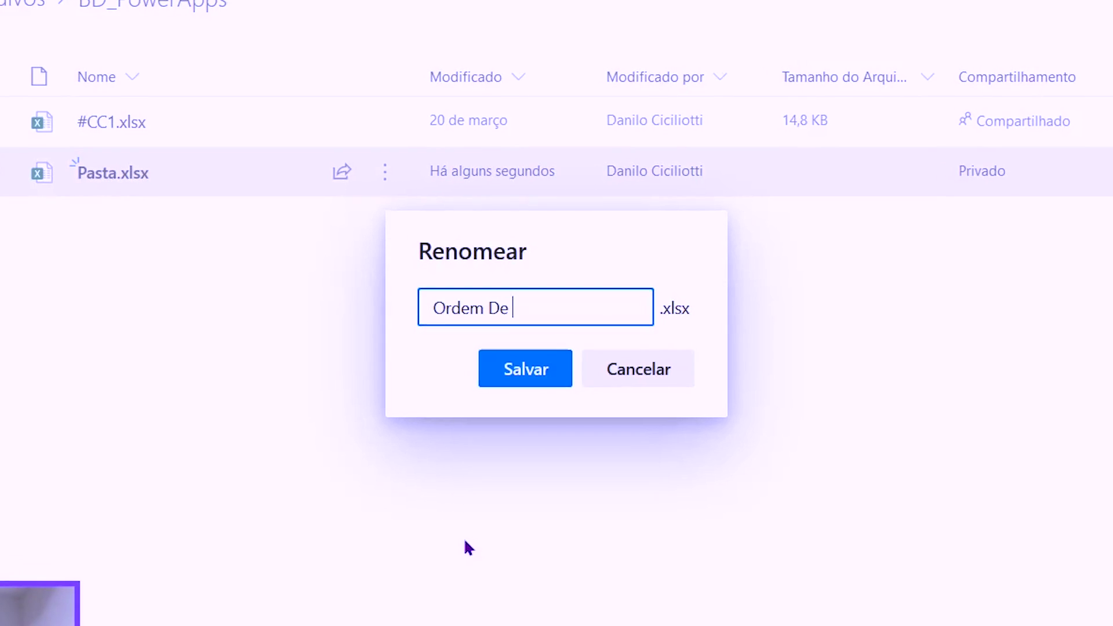
text(Serviço)
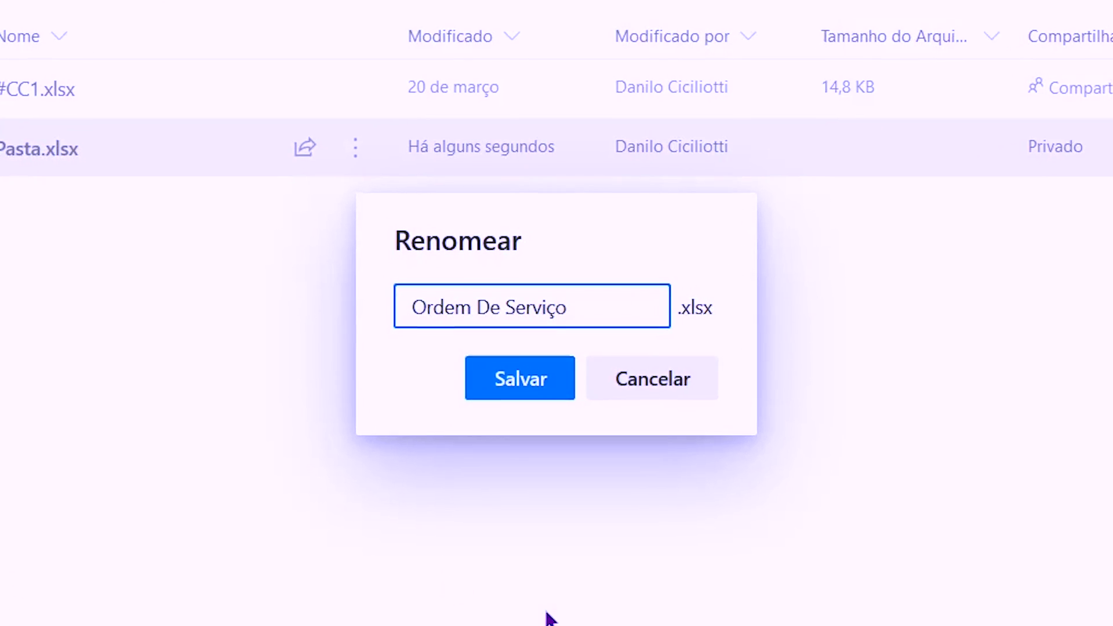
click(545, 385)
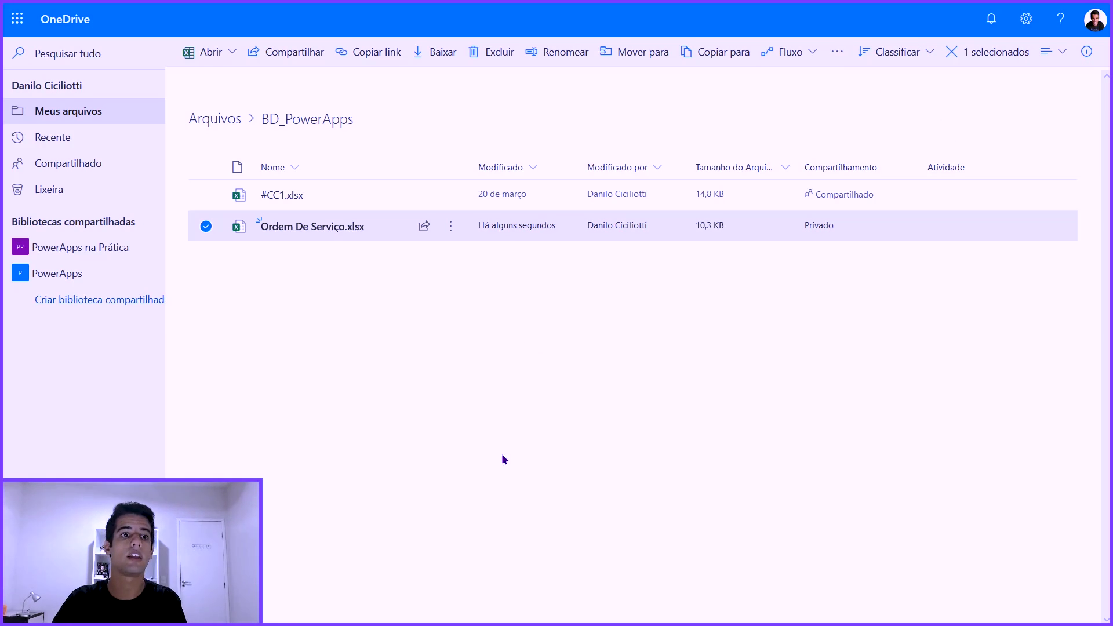
Step: Find Power Apps by searching 'power' in the full Office app list, and launch it
click(17, 19)
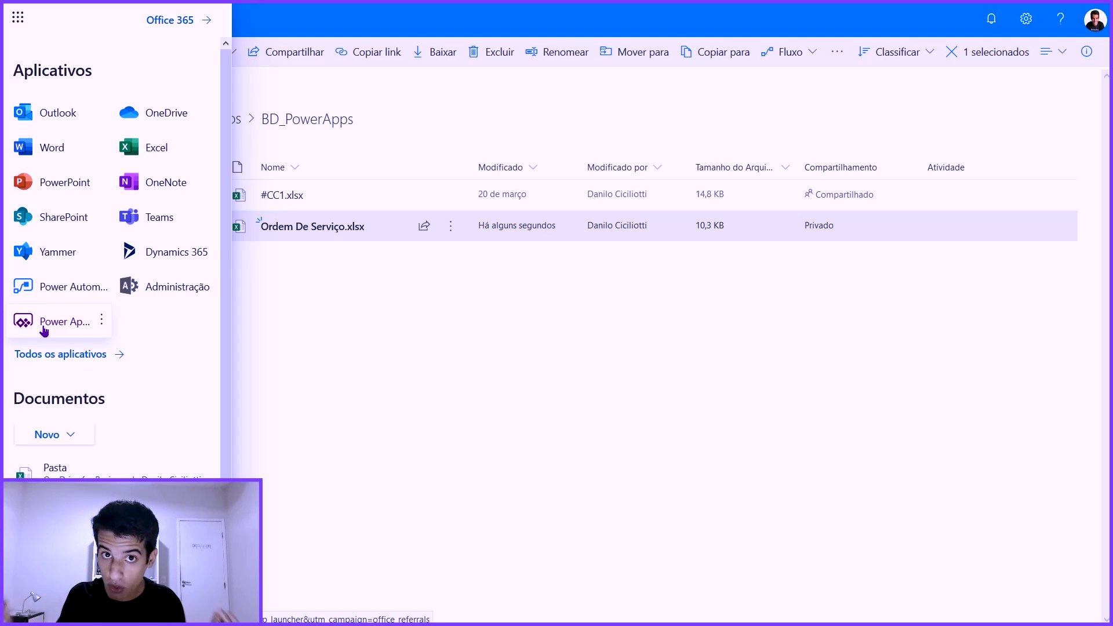
click(70, 354)
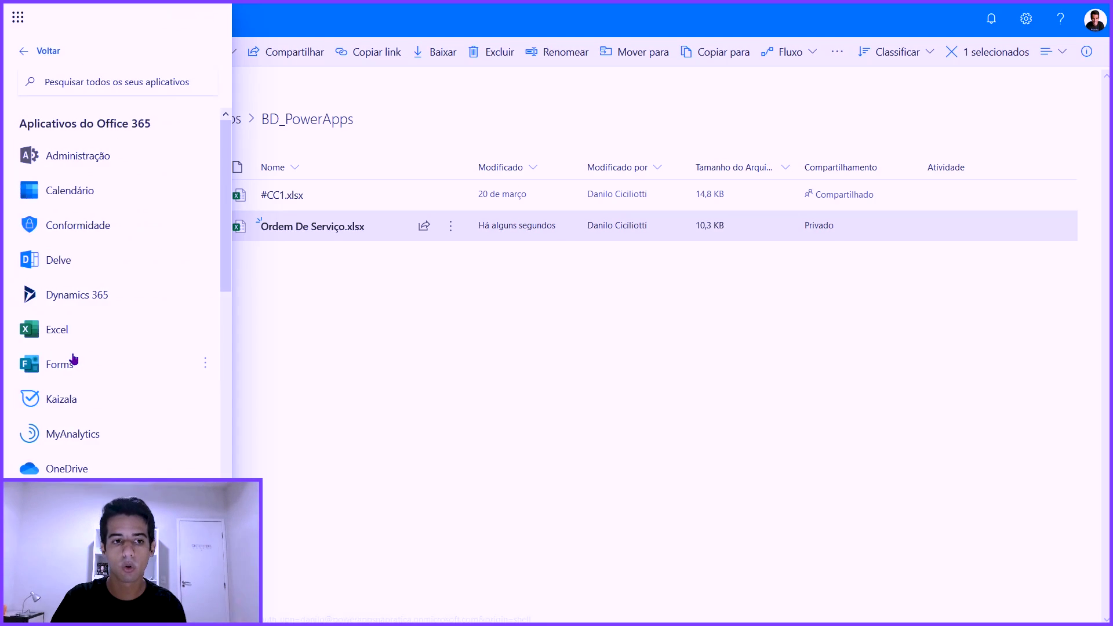
click(97, 86)
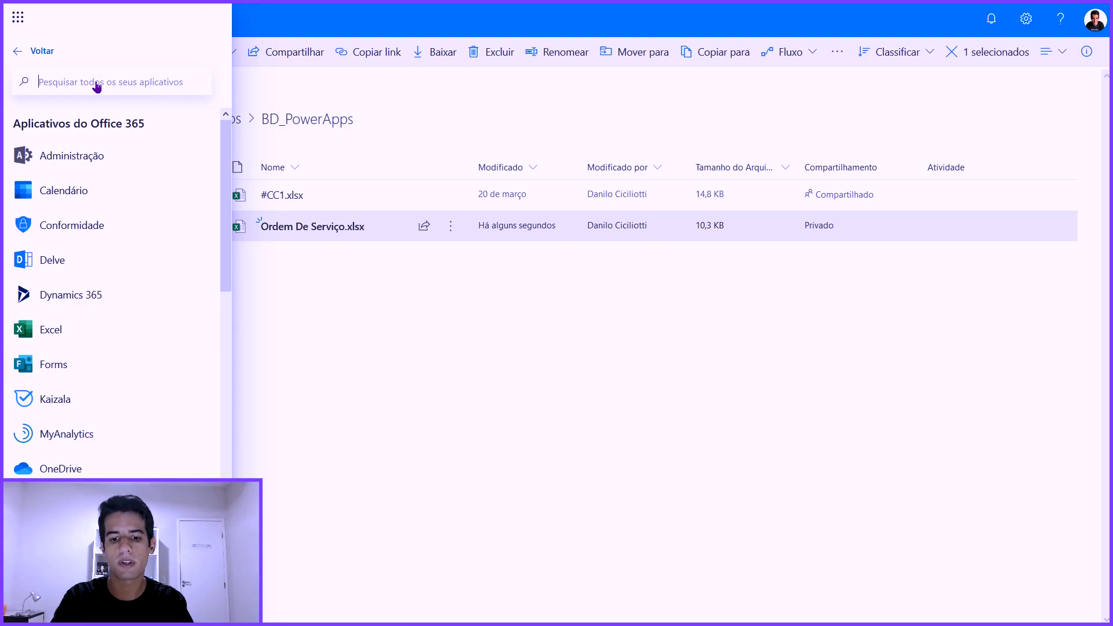
text(power)
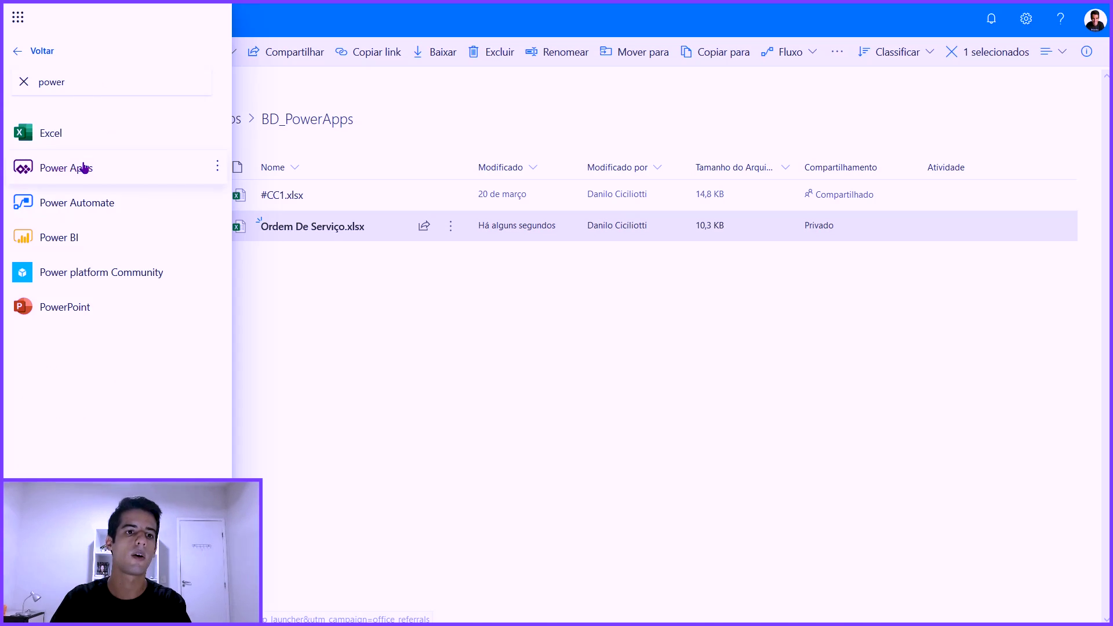
click(83, 167)
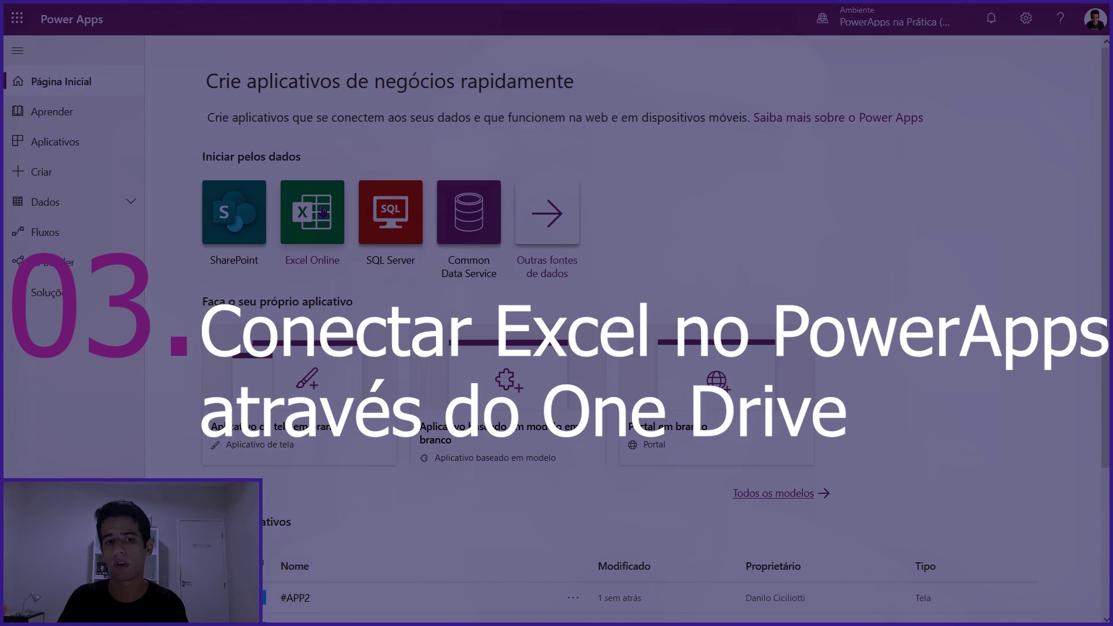
Step: Add a OneDrive for Business connection and open Ordem De Serviço.xlsx from BD_PowerApps
click(539, 212)
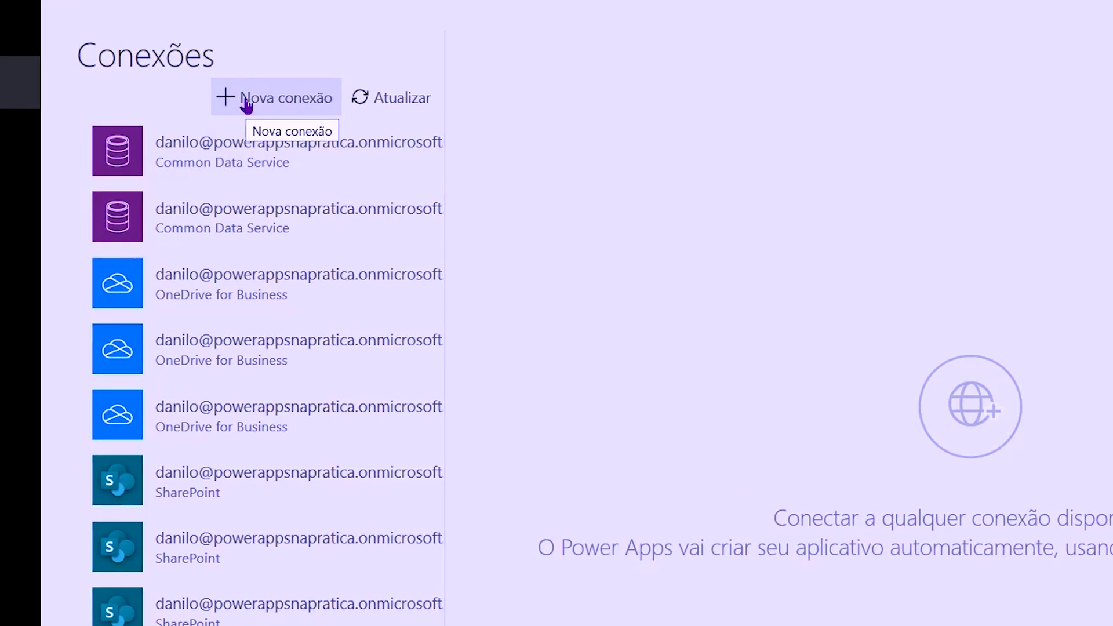
click(244, 111)
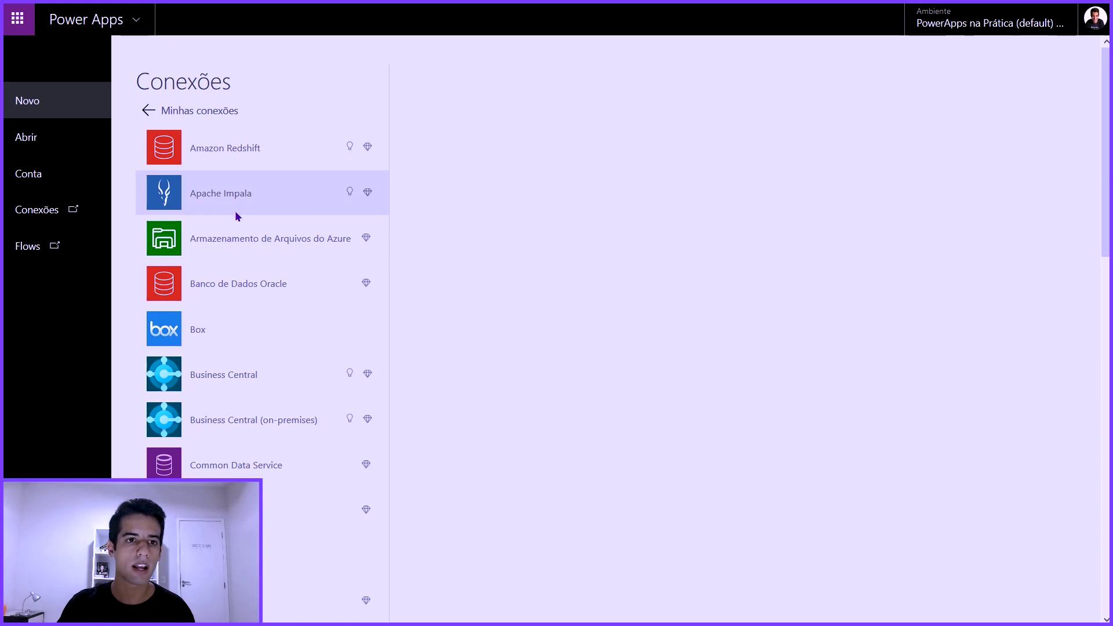
scroll(227, 272, down, 2)
scroll(219, 286, down, 3)
scroll(219, 286, down, 2)
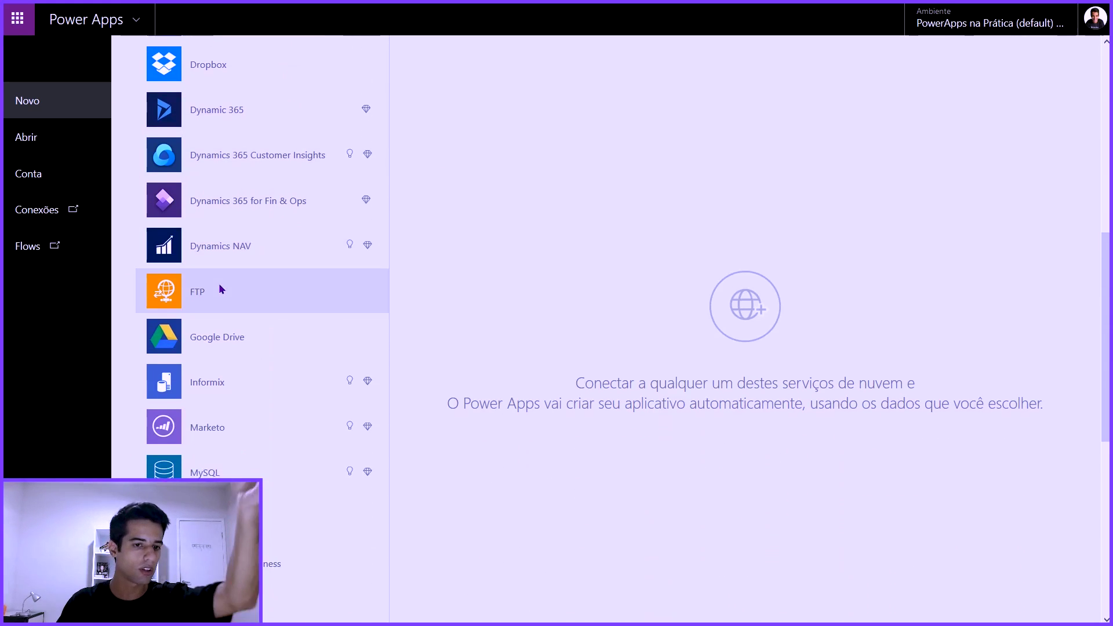
scroll(220, 288, down, 2)
scroll(219, 289, down, 2)
scroll(212, 321, down, 1)
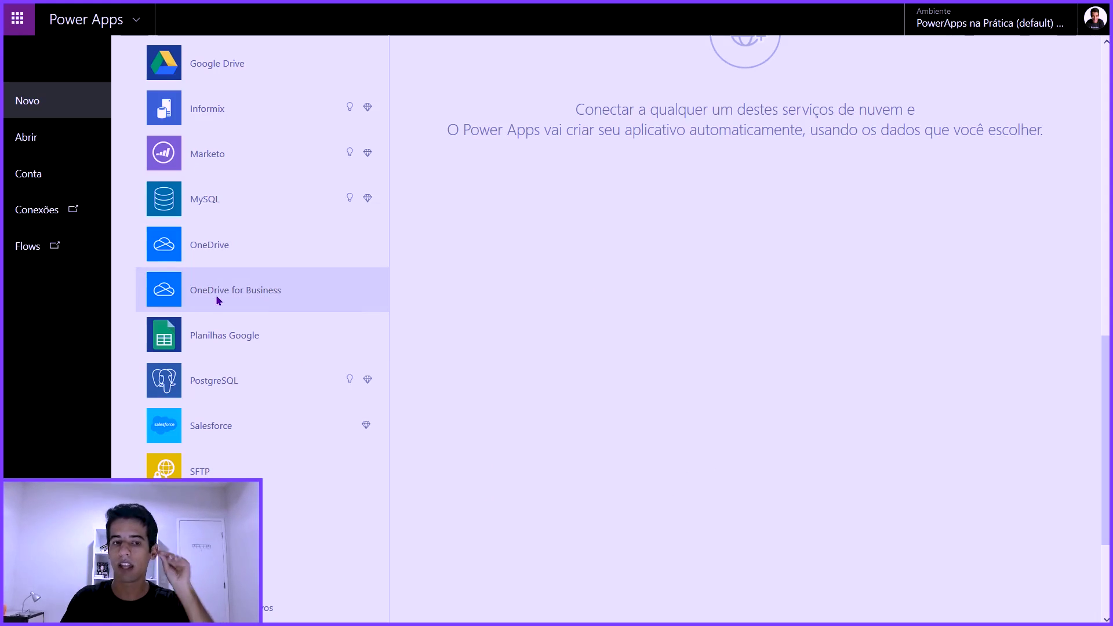
click(219, 301)
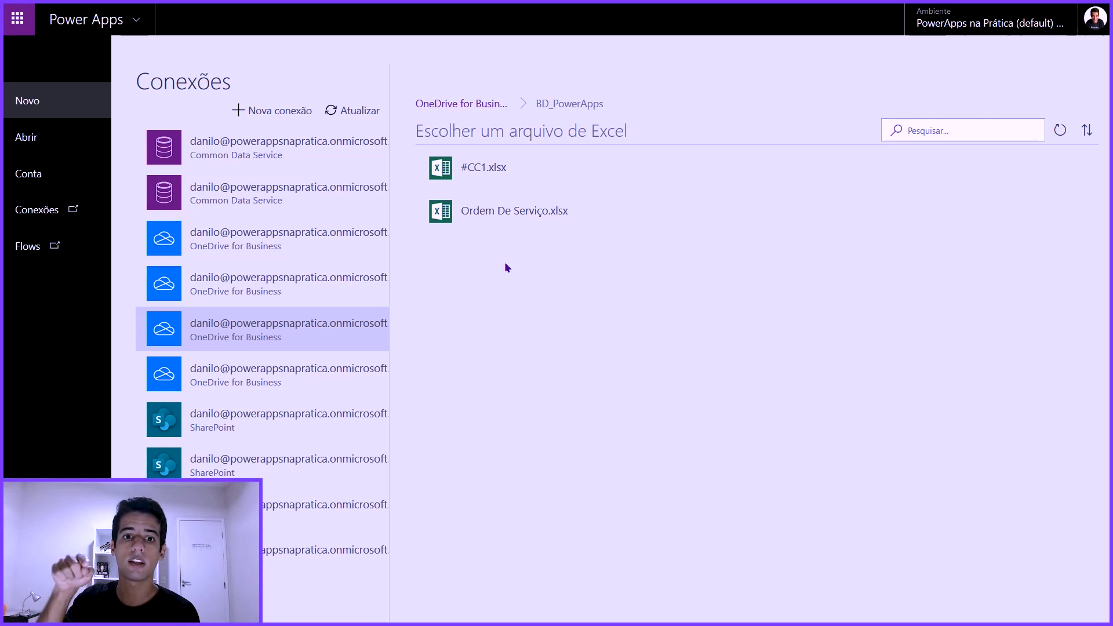
click(507, 215)
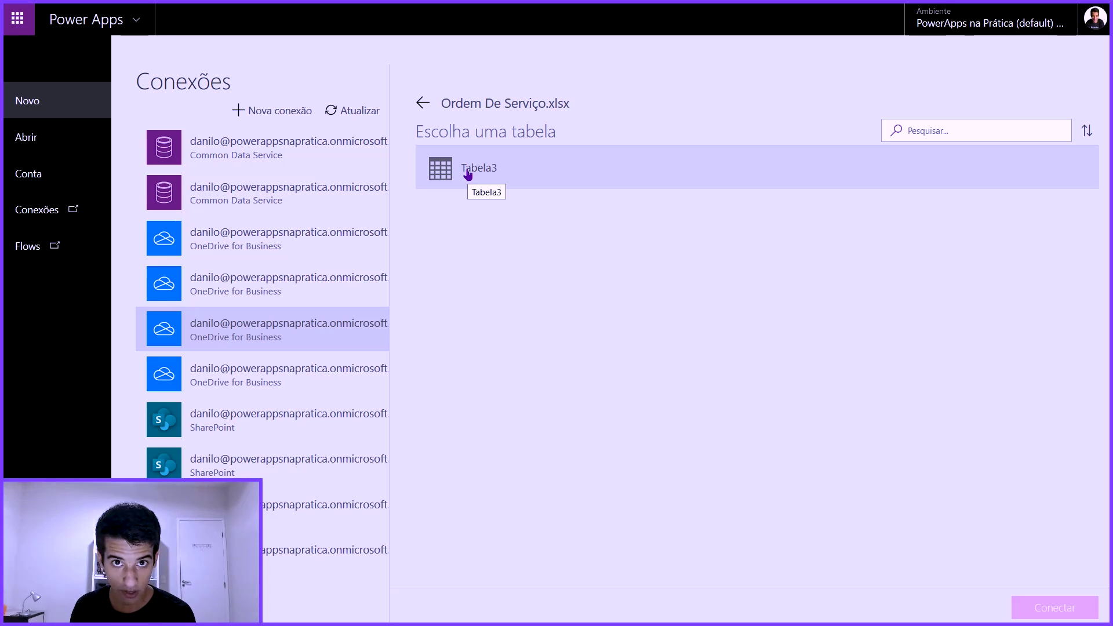
Step: Generate the browse, detail and edit screens app from Tabela3
double_click(468, 174)
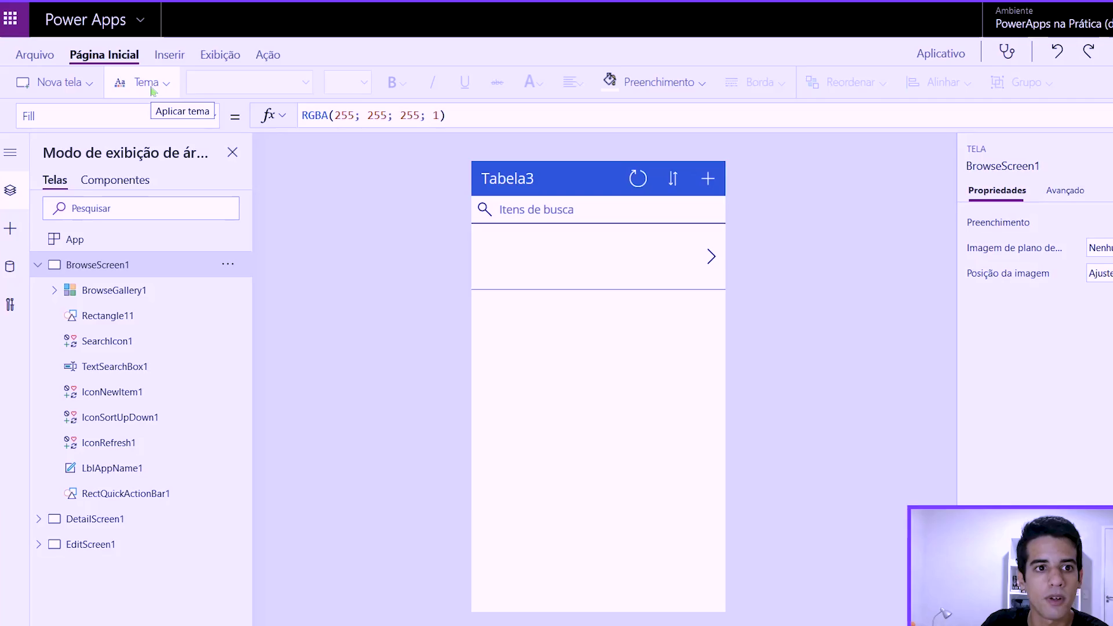
click(147, 84)
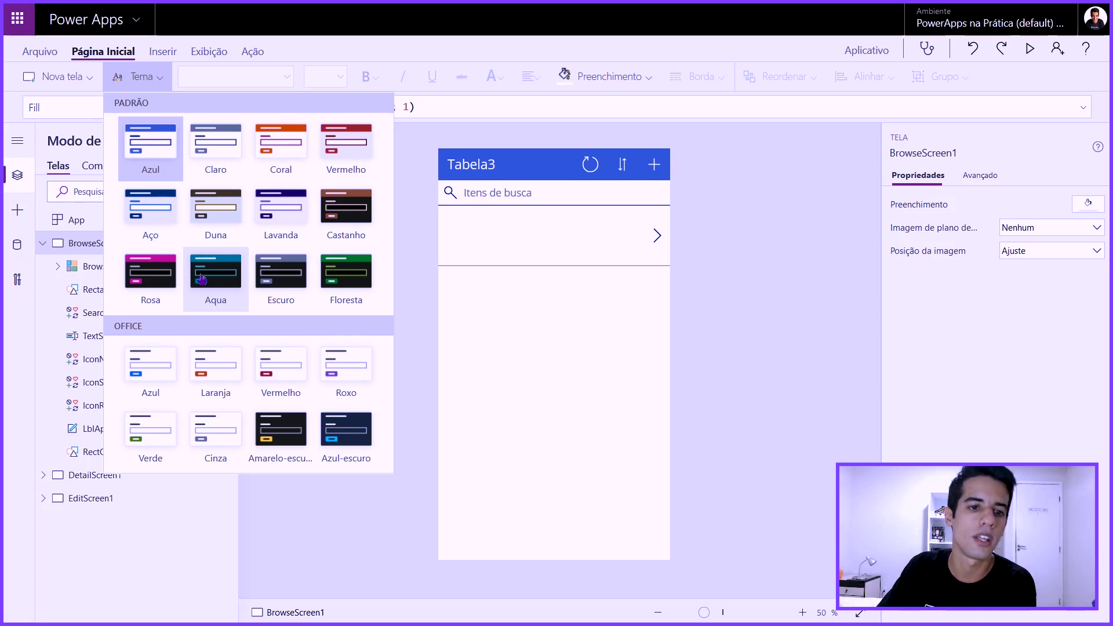
Step: Apply the Aqua theme and change LblAppName1's text from Tabela3 to 'Registro de OS'
click(202, 280)
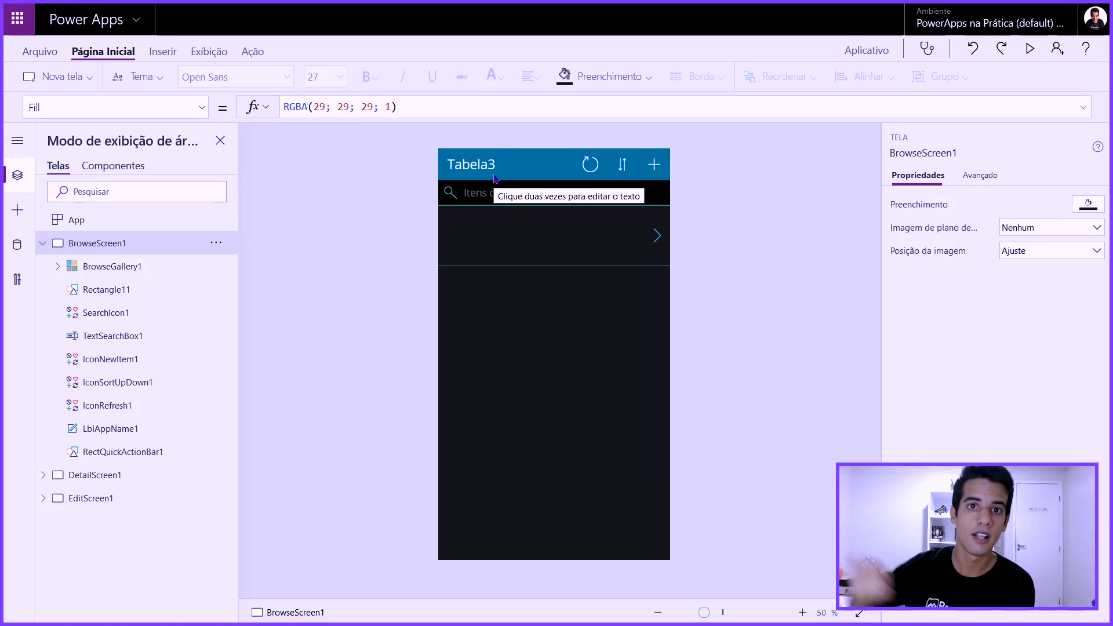
click(463, 164)
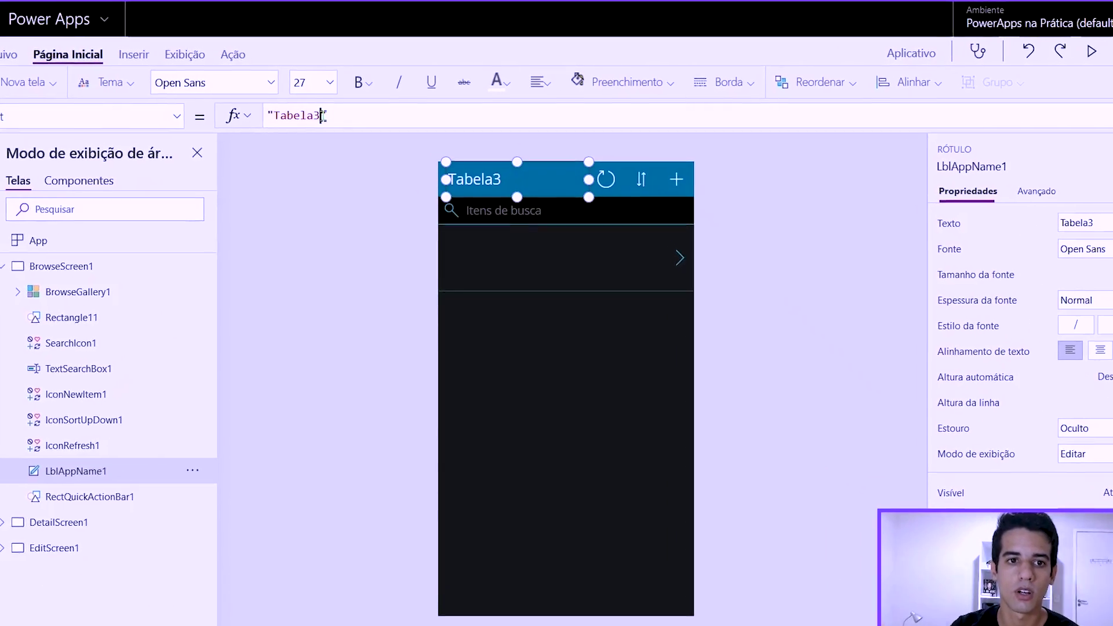
drag(322, 116, 274, 116)
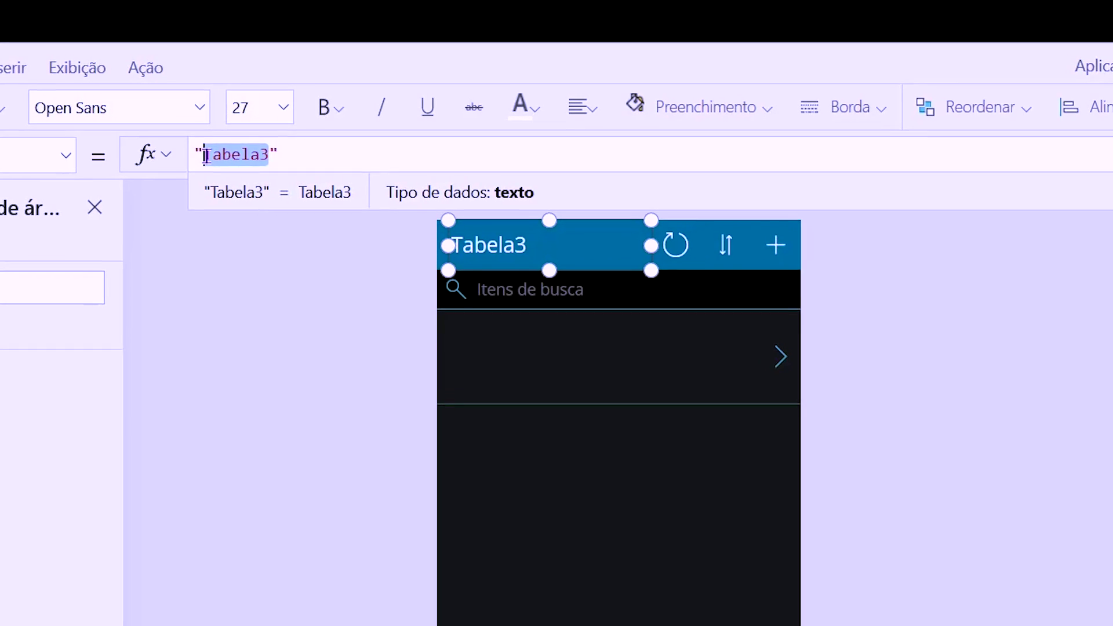
text(Registro )
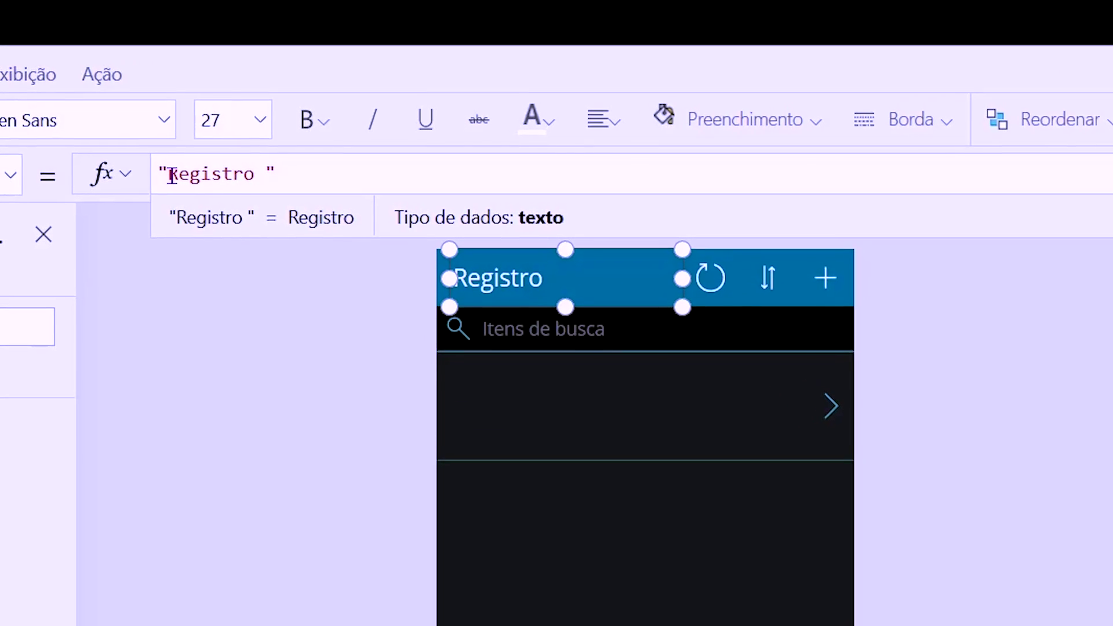
text(de OS)
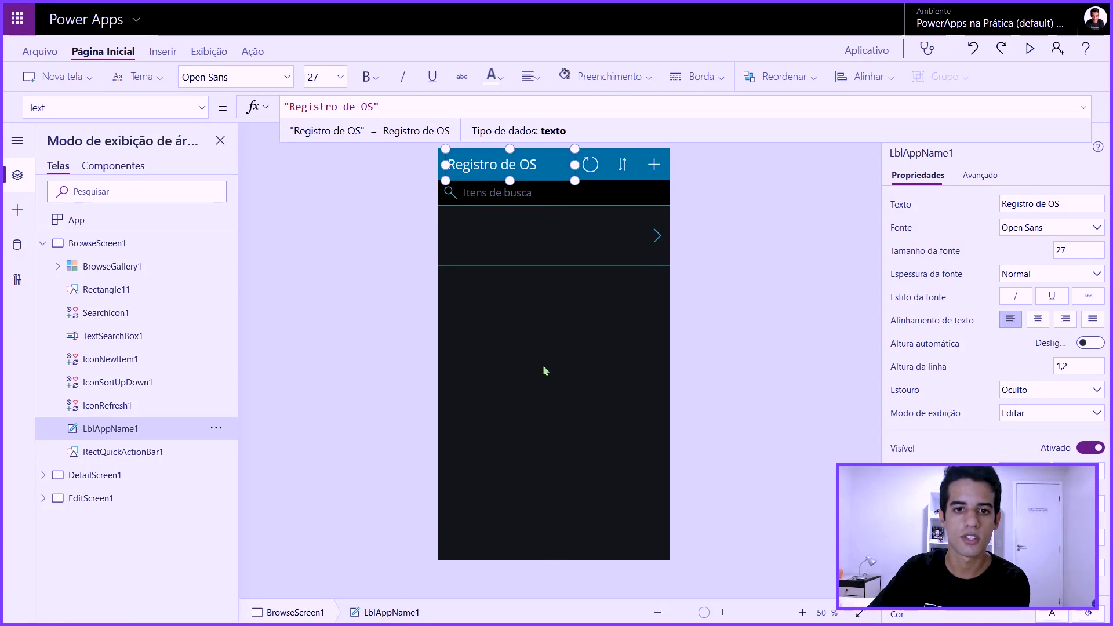
click(545, 370)
click(372, 221)
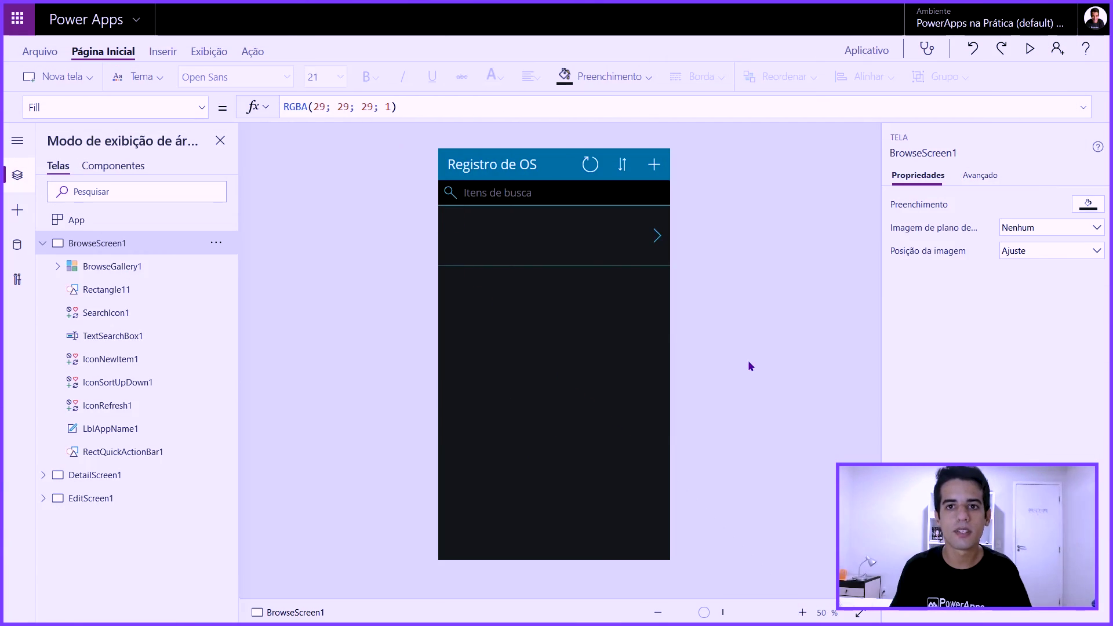
click(1031, 50)
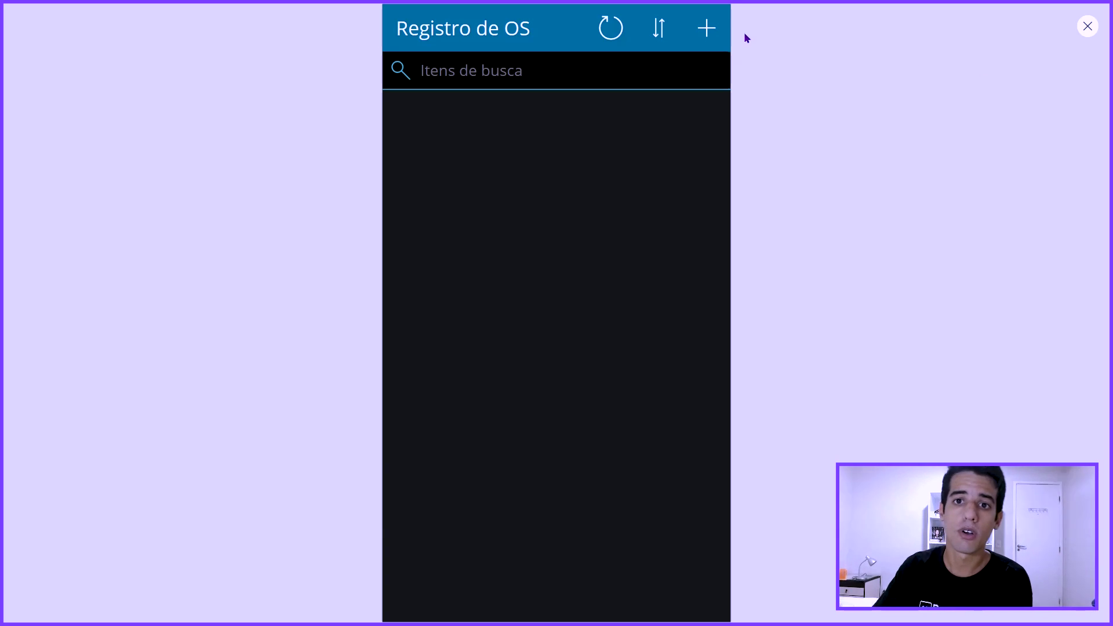
click(703, 43)
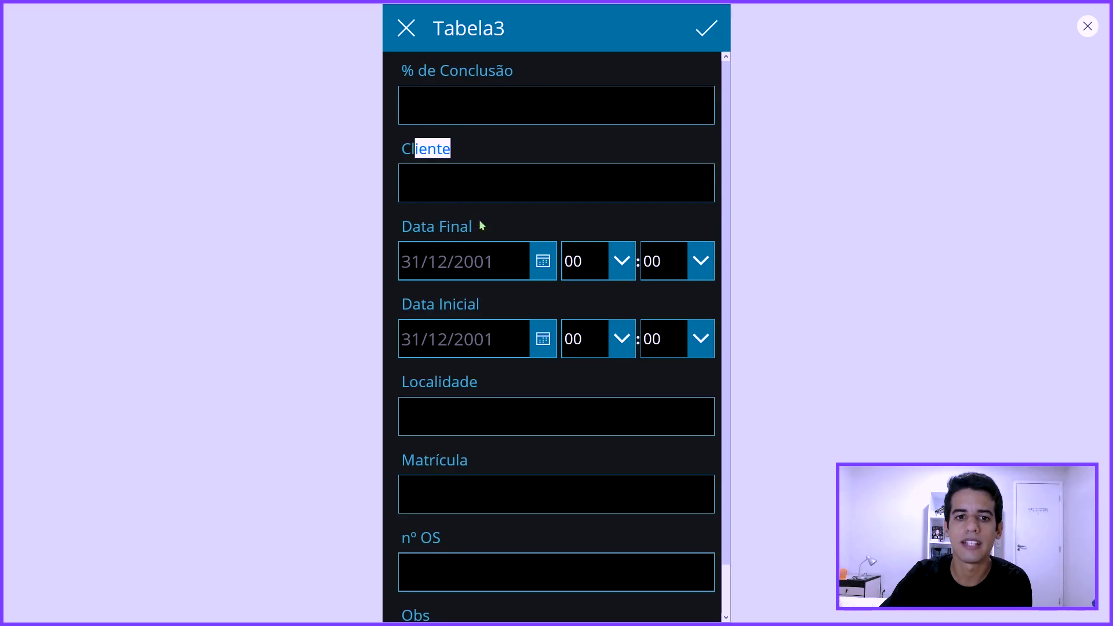
drag(480, 224, 426, 238)
drag(489, 382, 370, 364)
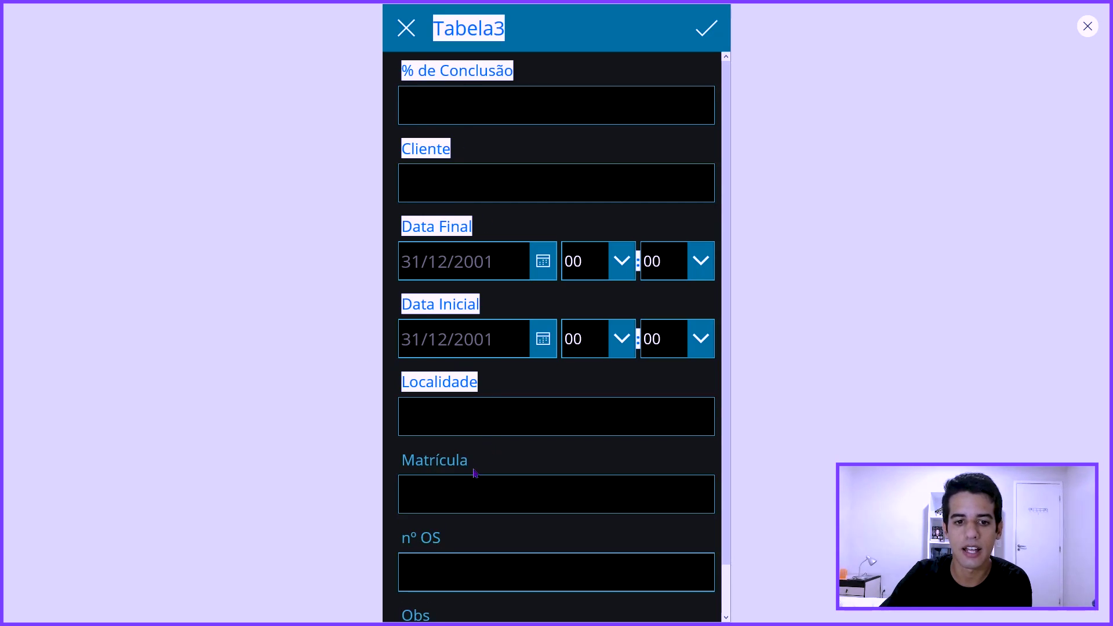
scroll(458, 493, down, 1)
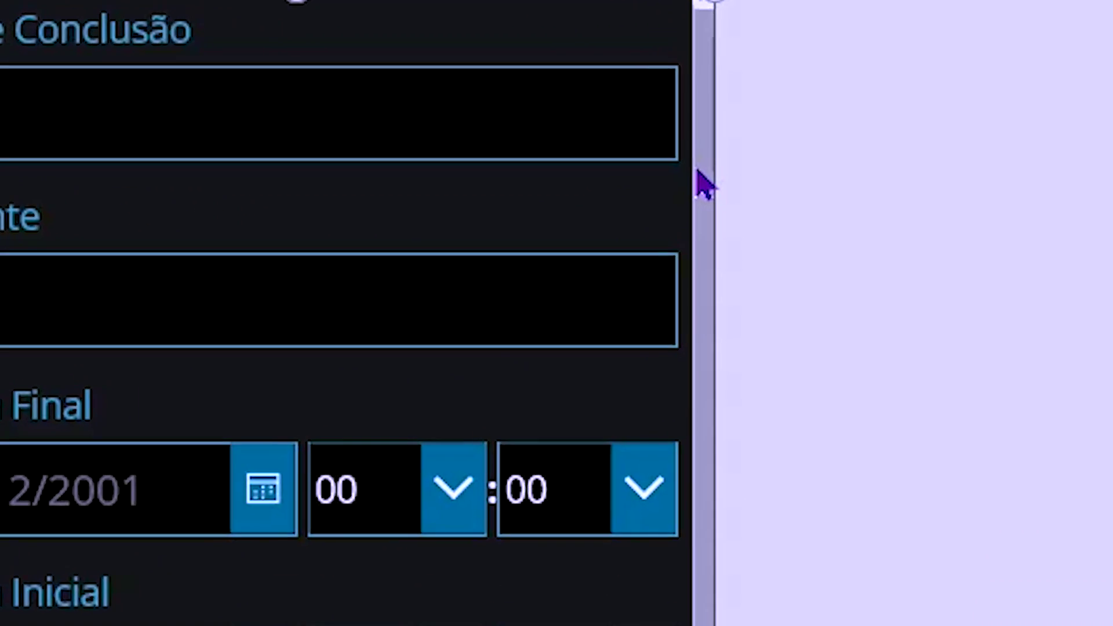
Step: Reorder EditForm1's fields: Matrícula to the top, % de Conclusão to the bottom
click(666, 235)
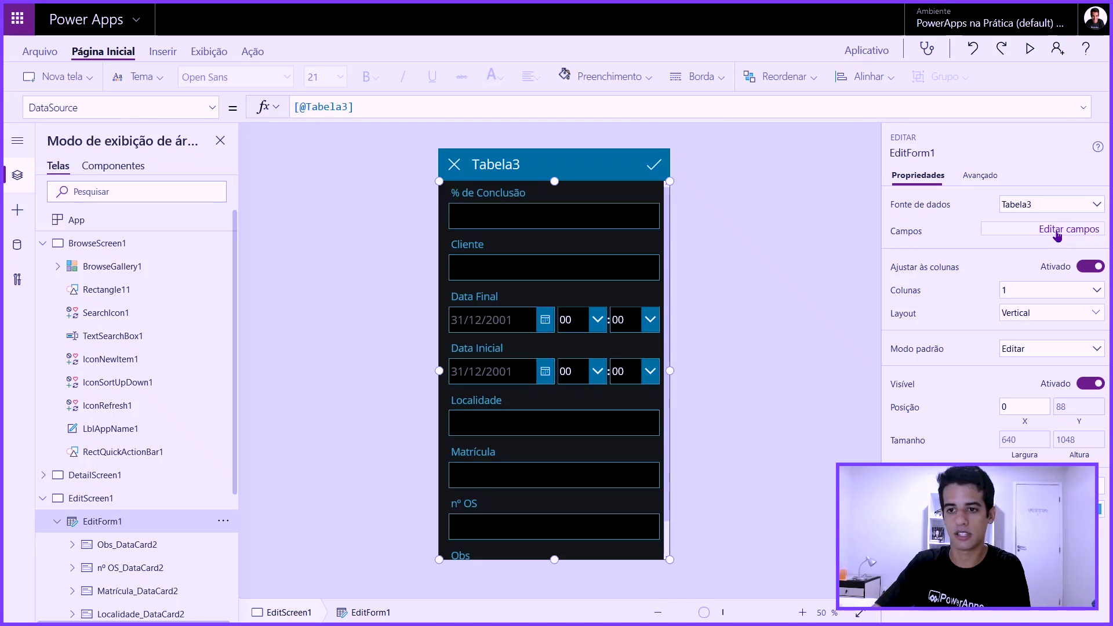
click(1057, 232)
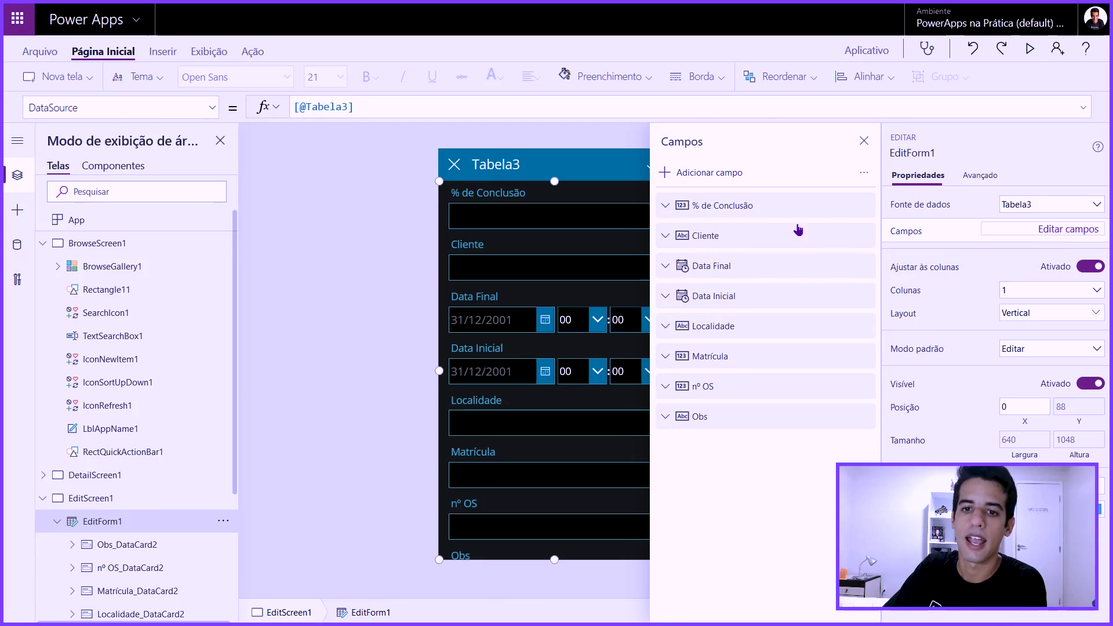
mouse_move(718, 417)
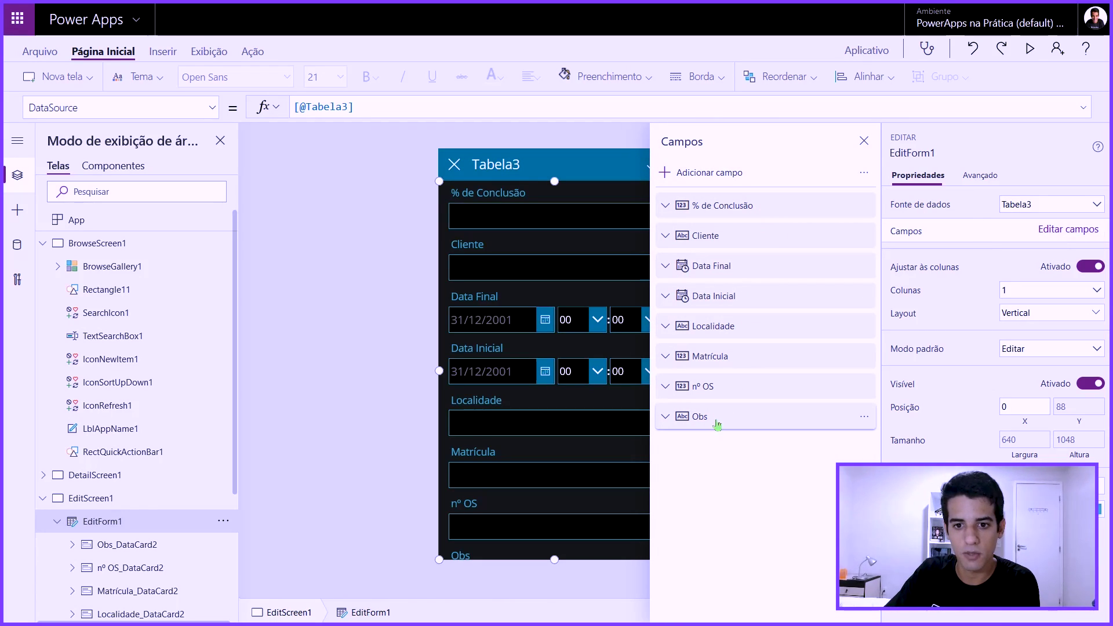
drag(719, 412, 745, 197)
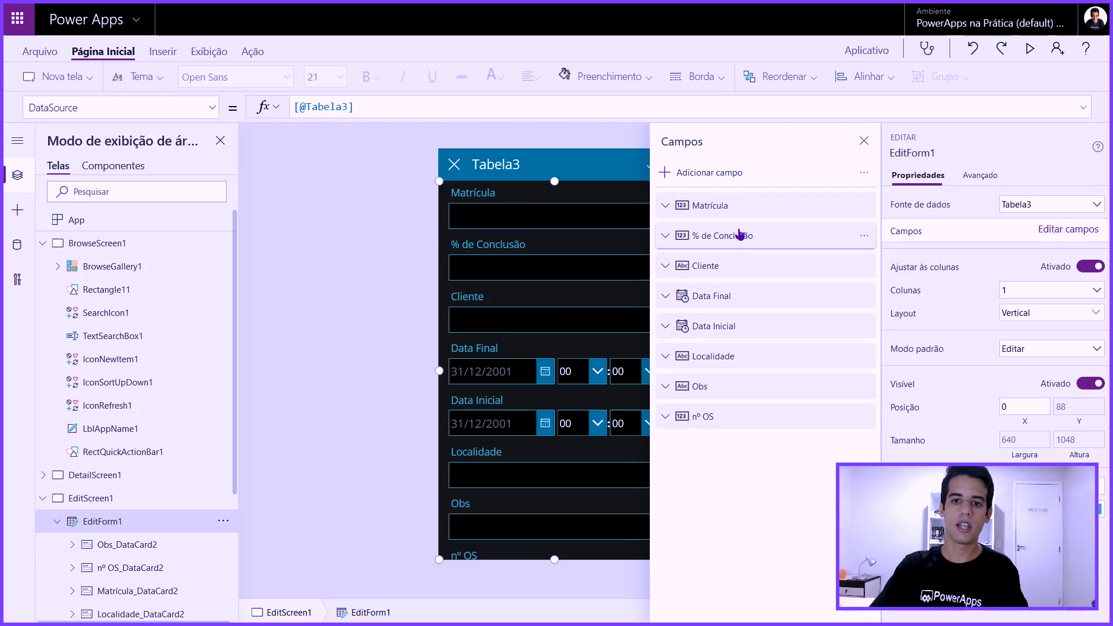
drag(730, 236, 736, 430)
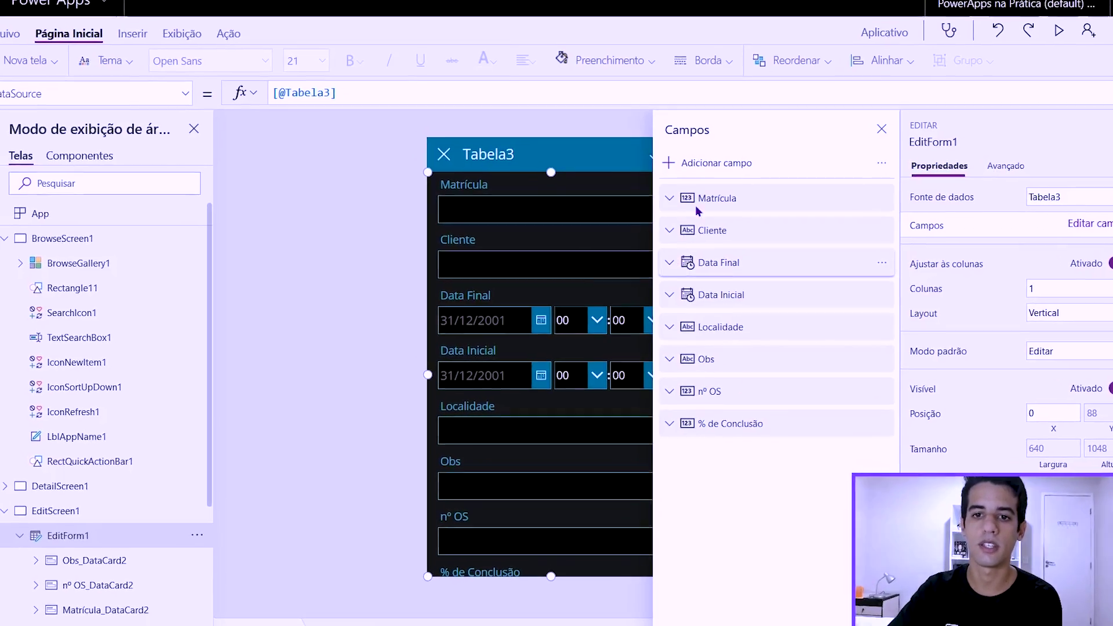
Step: Add the tag and Valor fields to the edit form
click(704, 149)
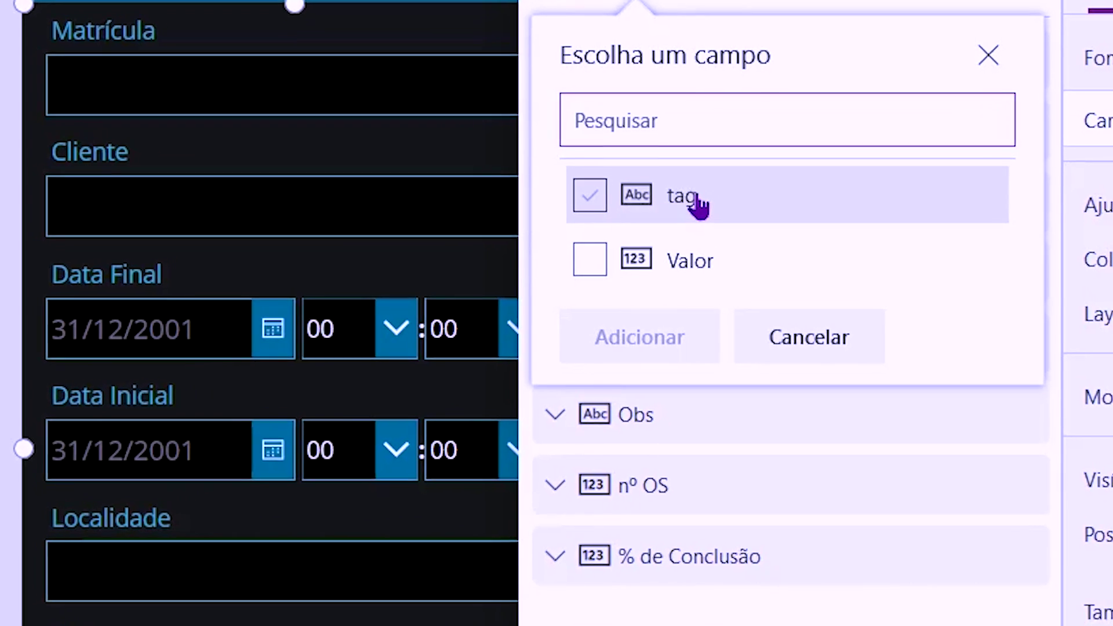
click(569, 185)
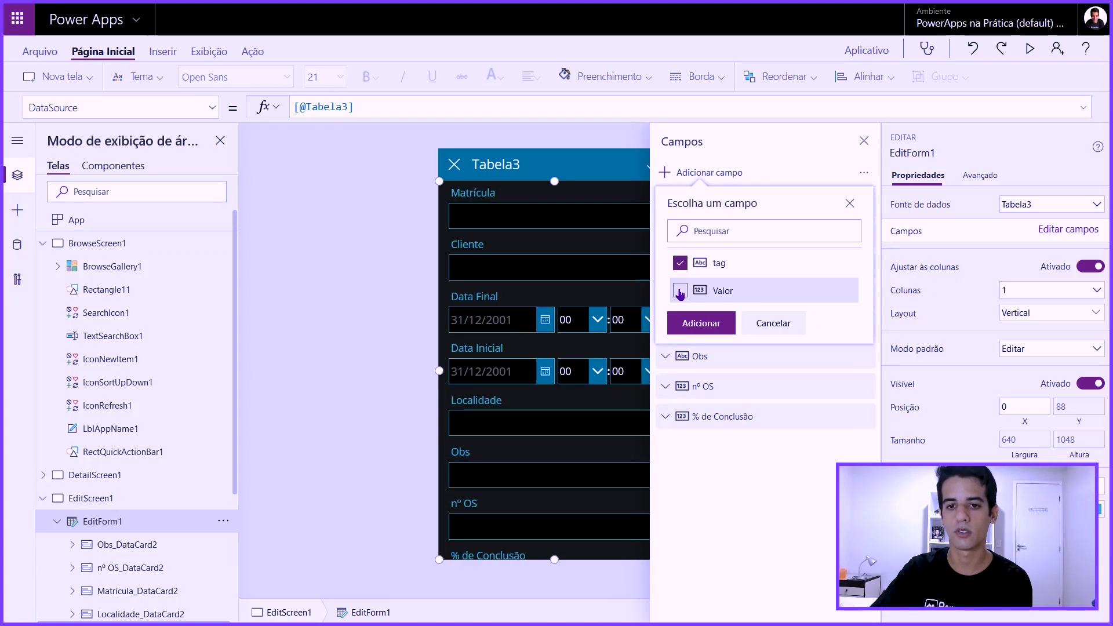
click(690, 321)
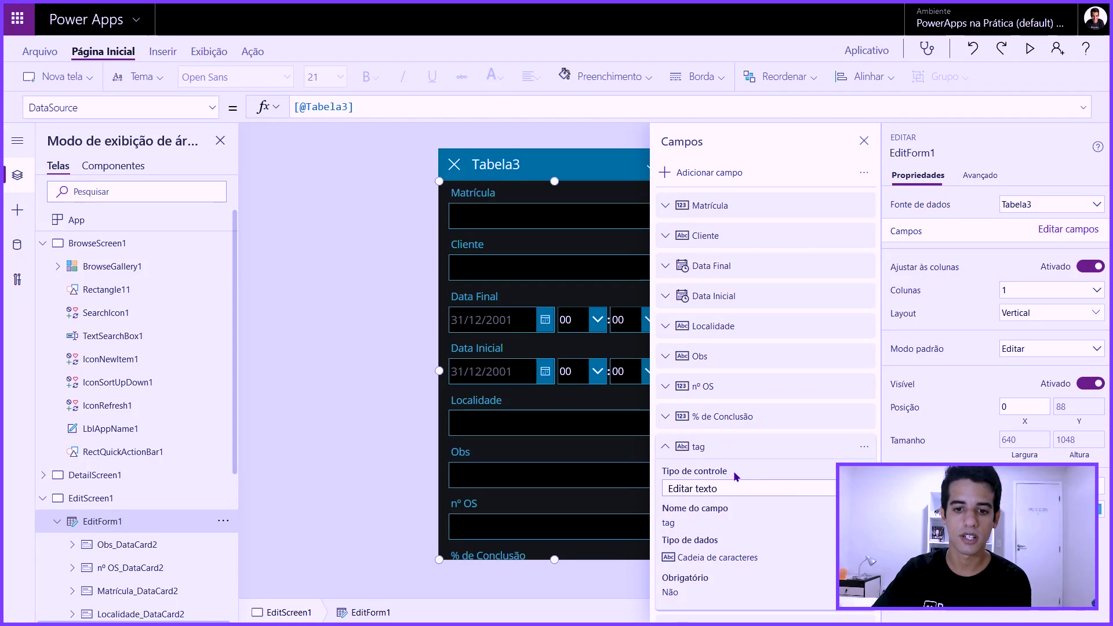
click(664, 446)
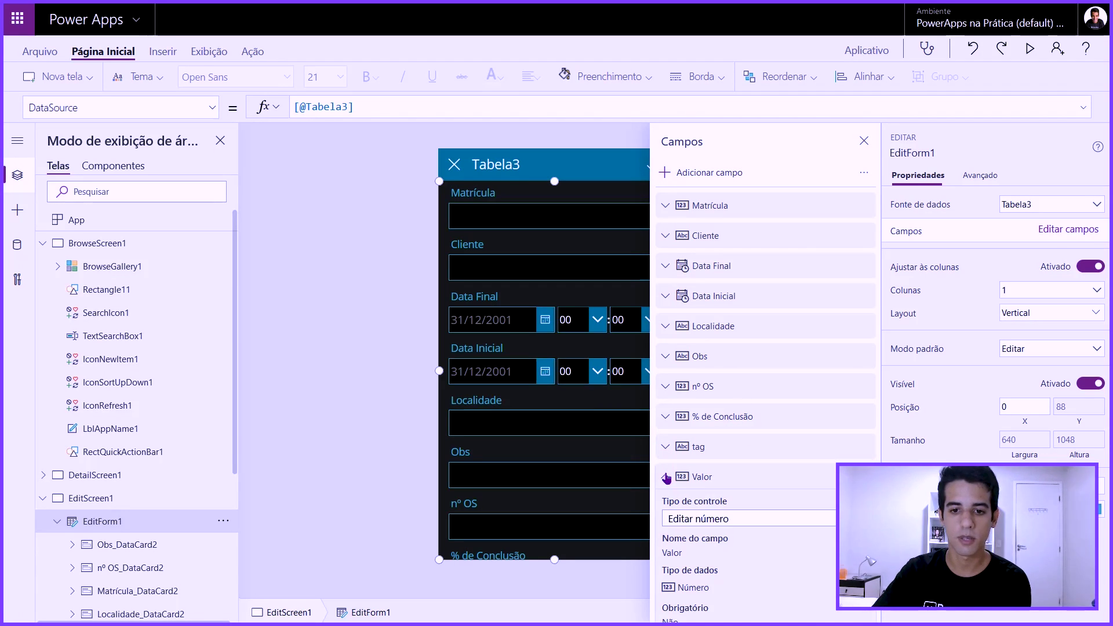
click(864, 141)
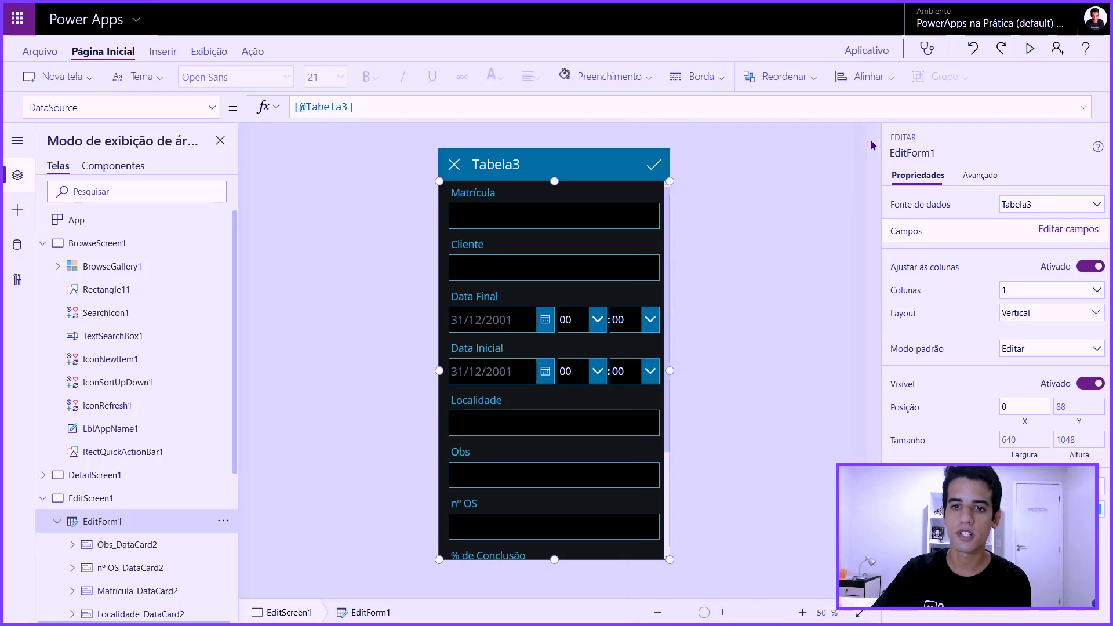
click(1030, 48)
Step: Enter a registration number in Matrícula and a client name in Cliente
scroll(634, 316, down, 5)
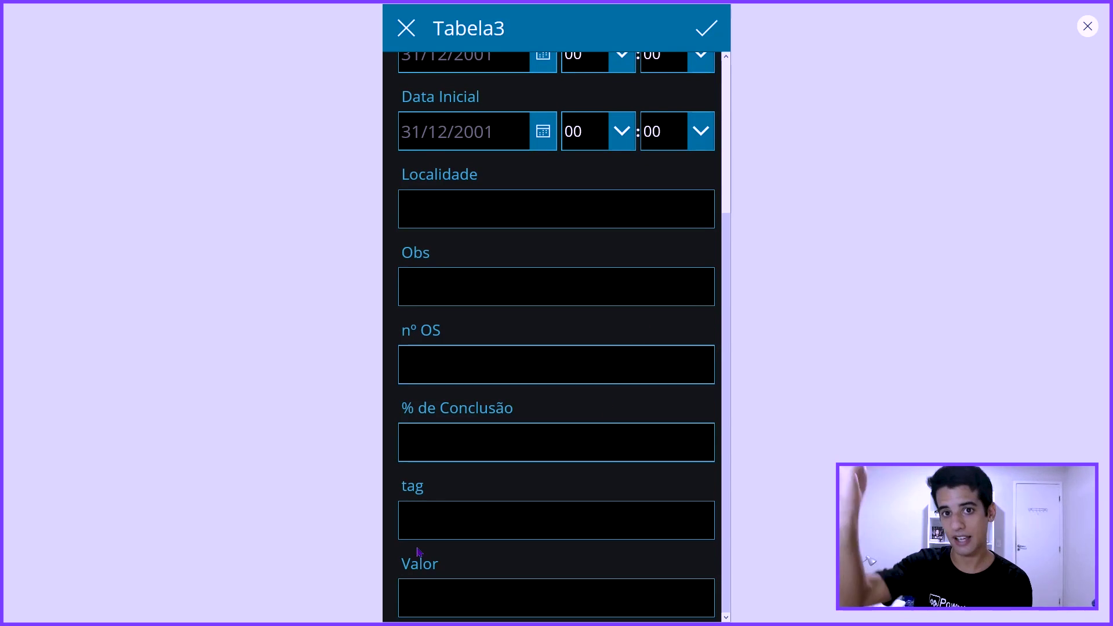
scroll(509, 541, up, 3)
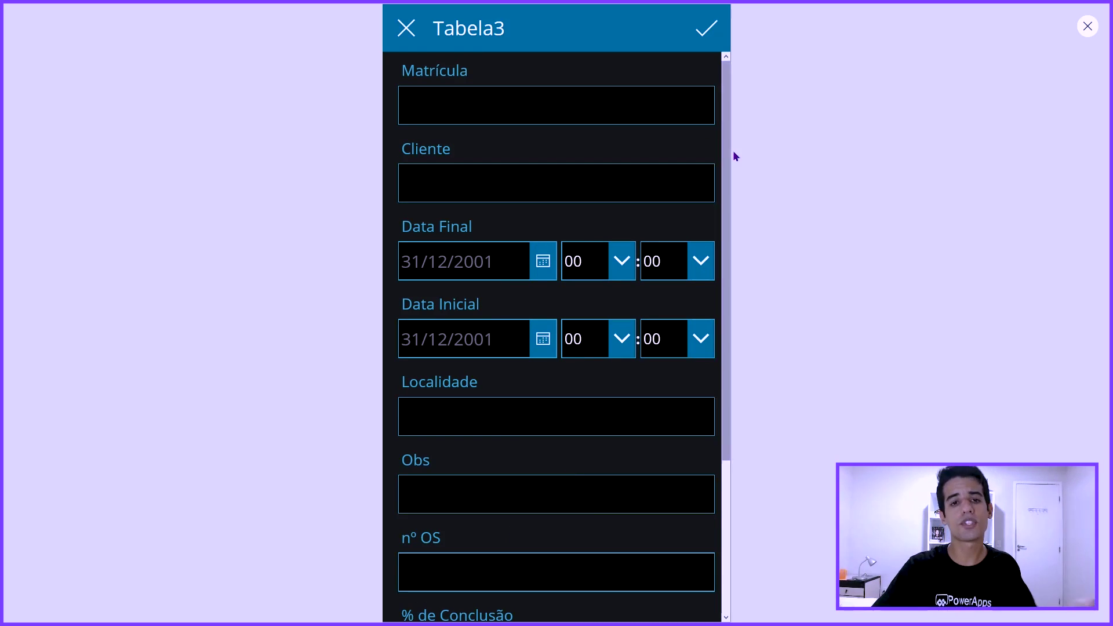
click(631, 100)
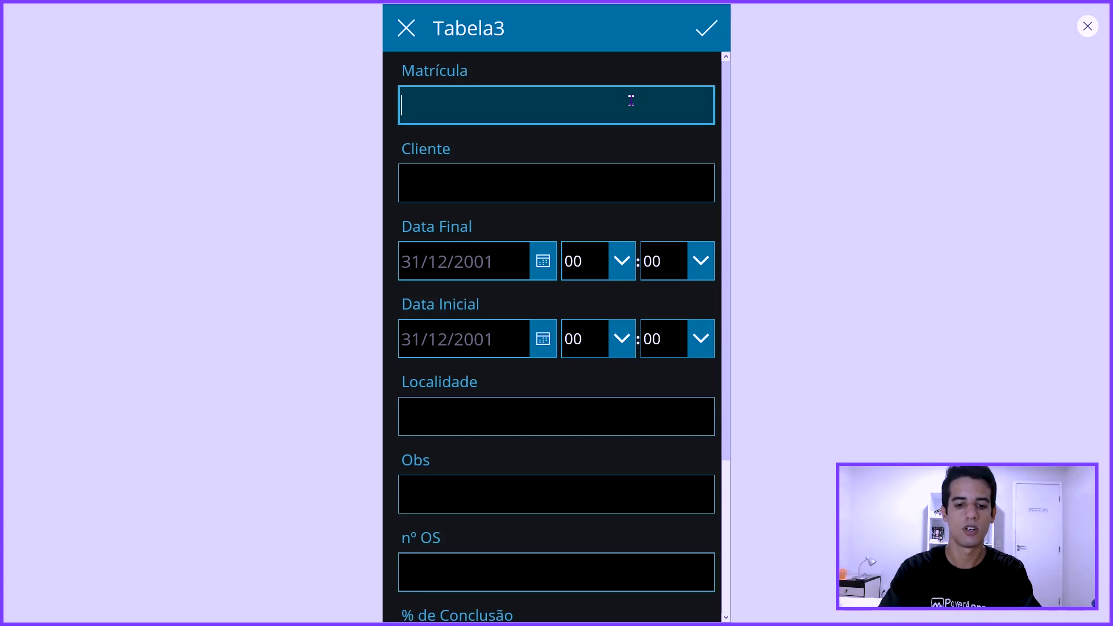
text(121)
key(Tab)
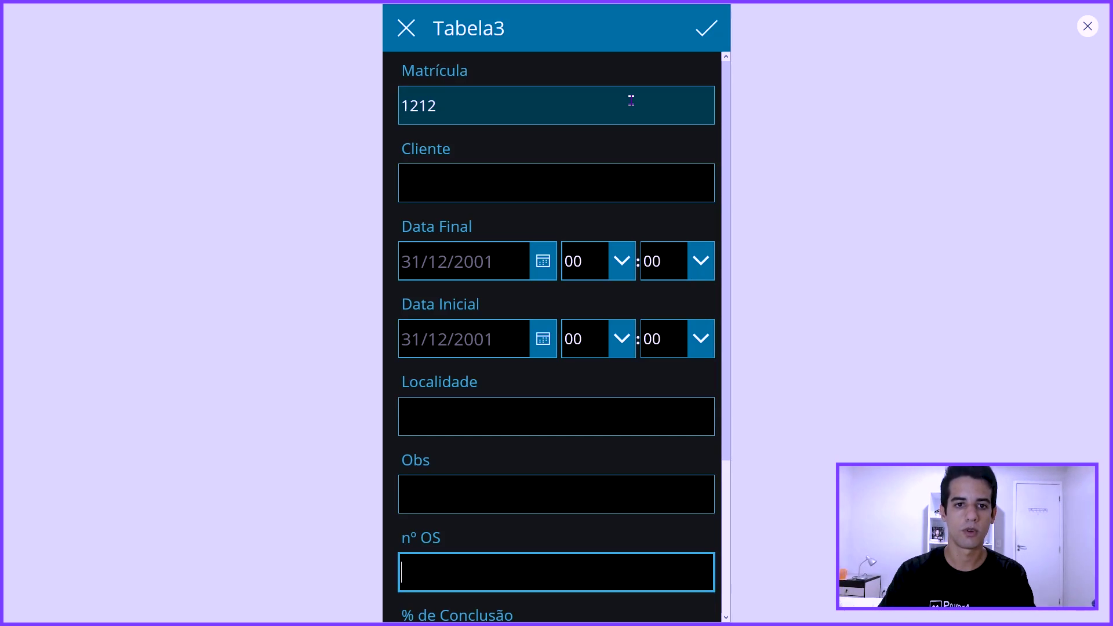
click(567, 195)
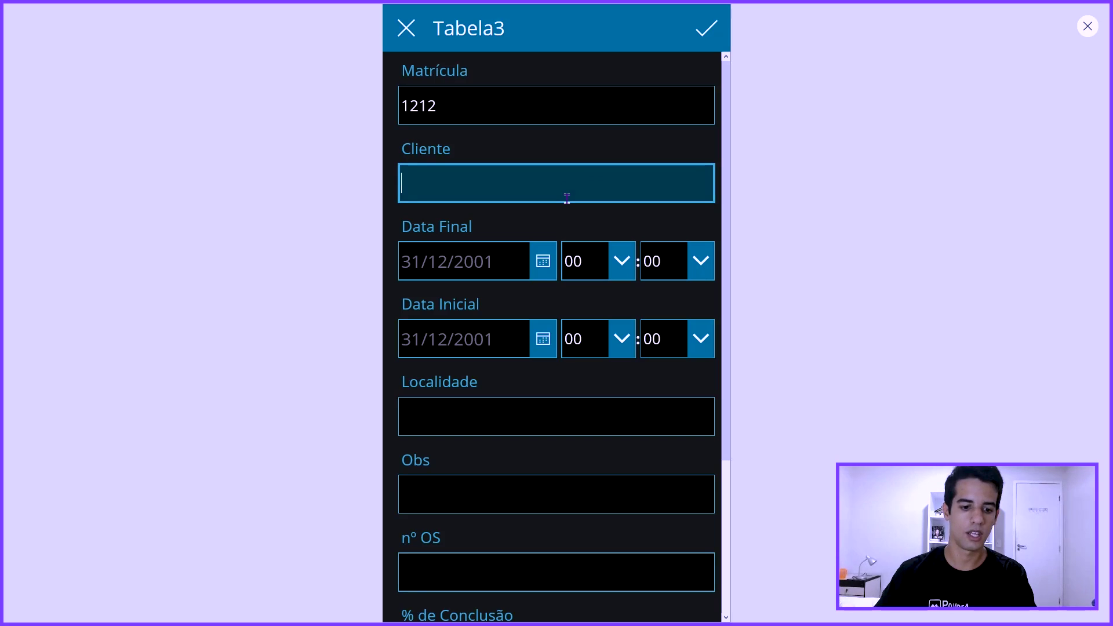
text(Fulano)
key(Tab)
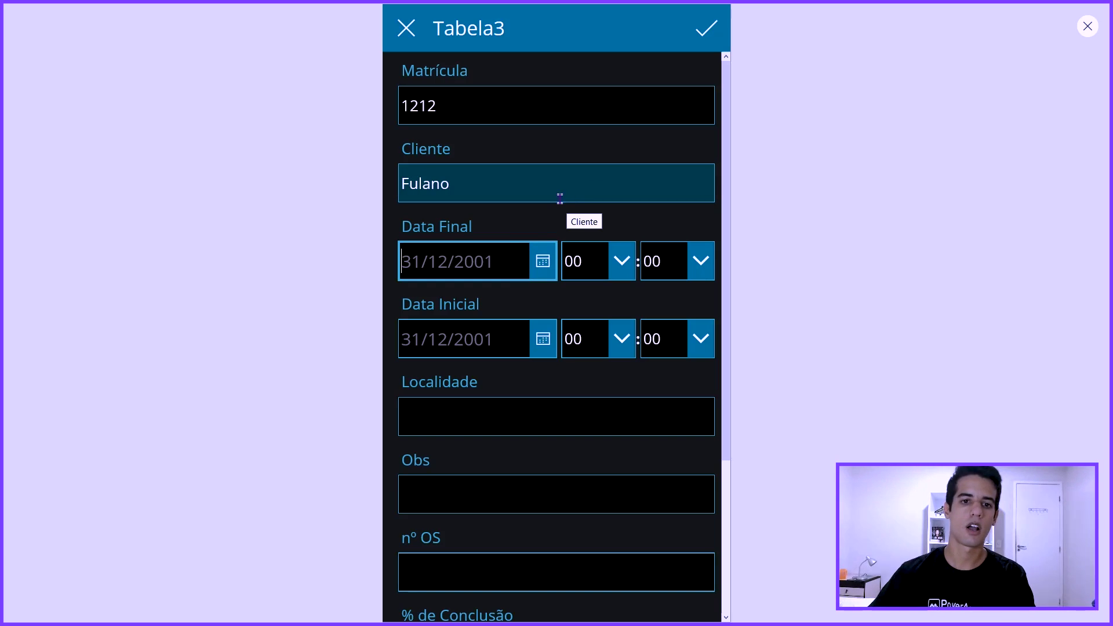
Step: Set Data Final to 28/03/2020 at 07:04
click(543, 261)
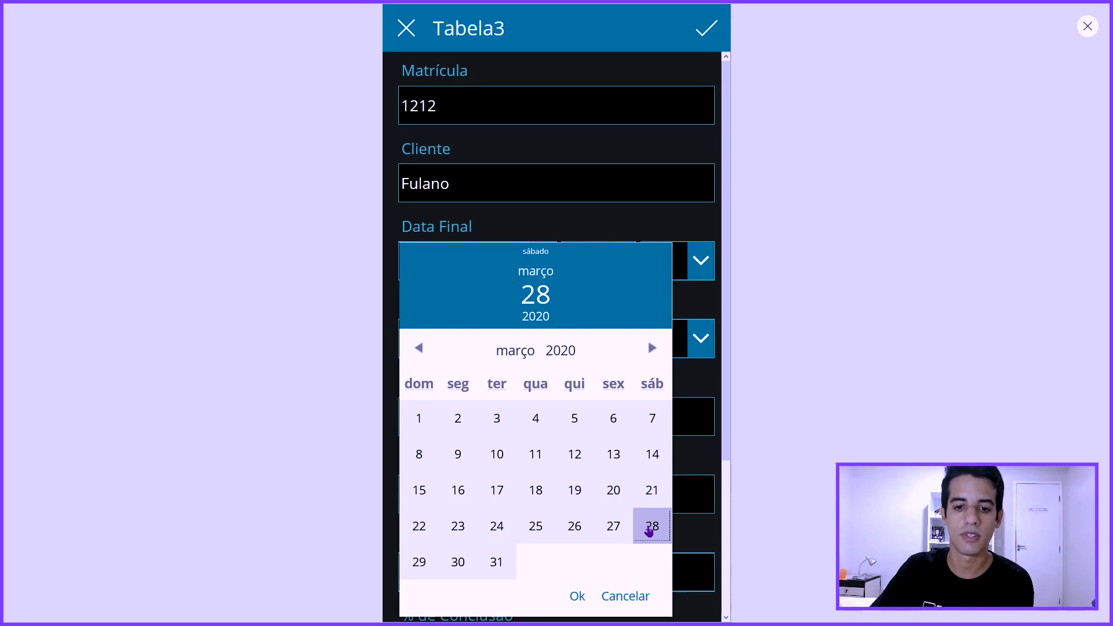
click(651, 530)
click(577, 597)
click(597, 261)
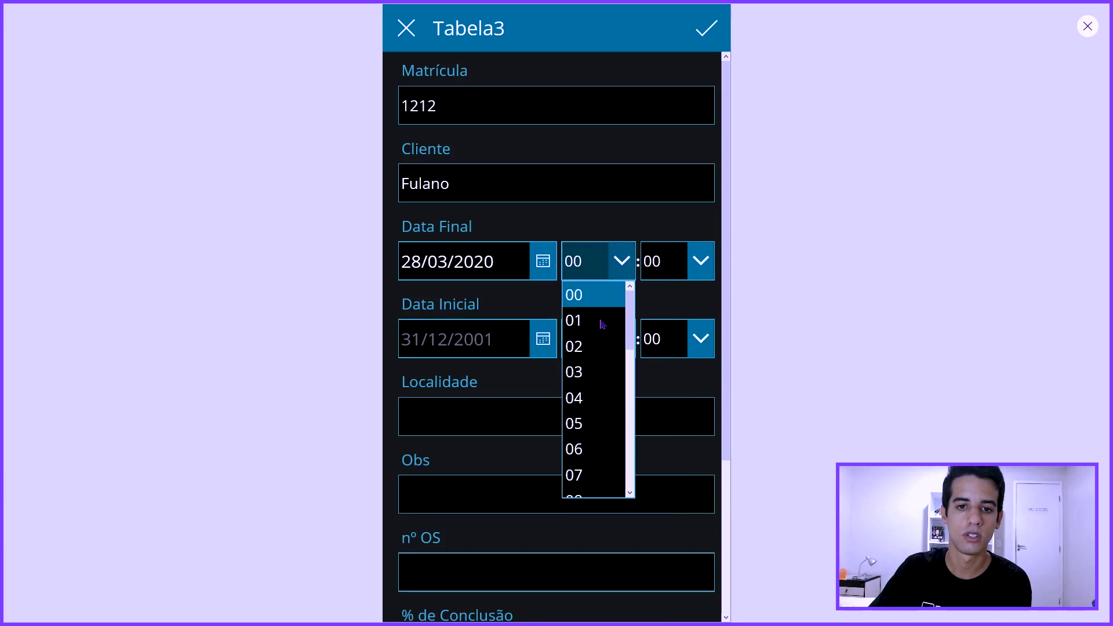
click(574, 475)
click(663, 261)
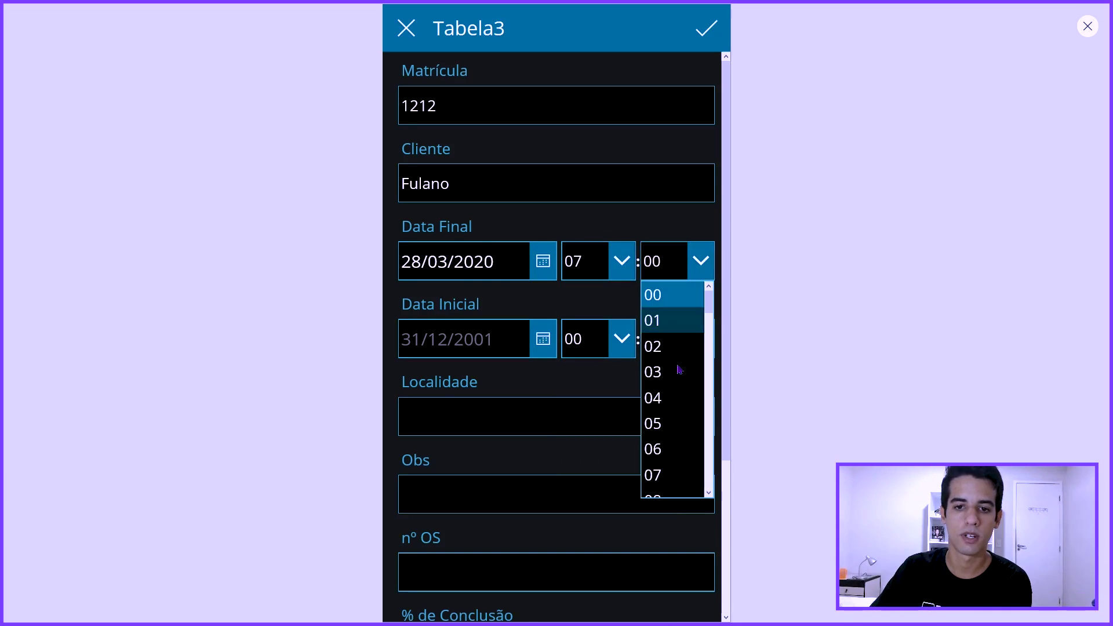
click(653, 398)
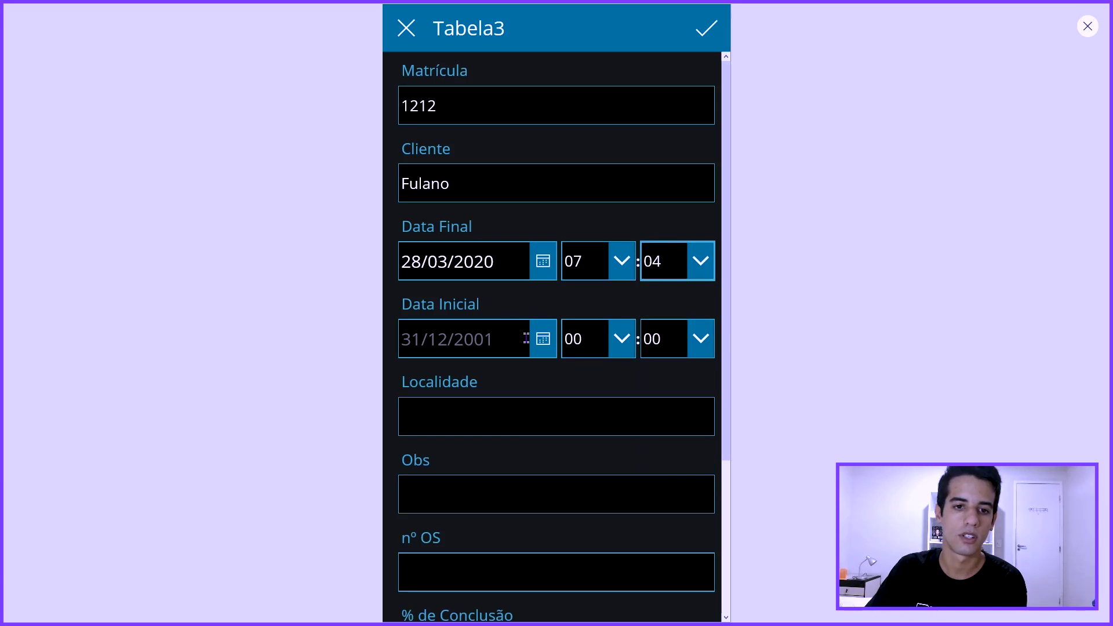
Step: Set Data Inicial to 26/03/2020 at 02:00 and leave the preview
click(542, 342)
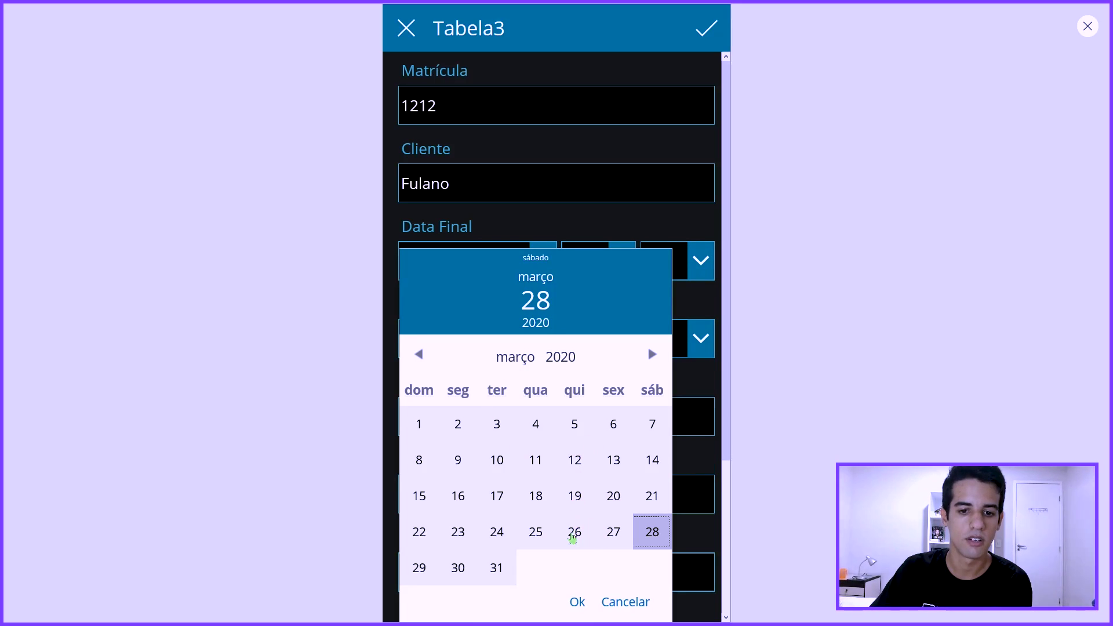
click(572, 539)
click(576, 603)
click(622, 339)
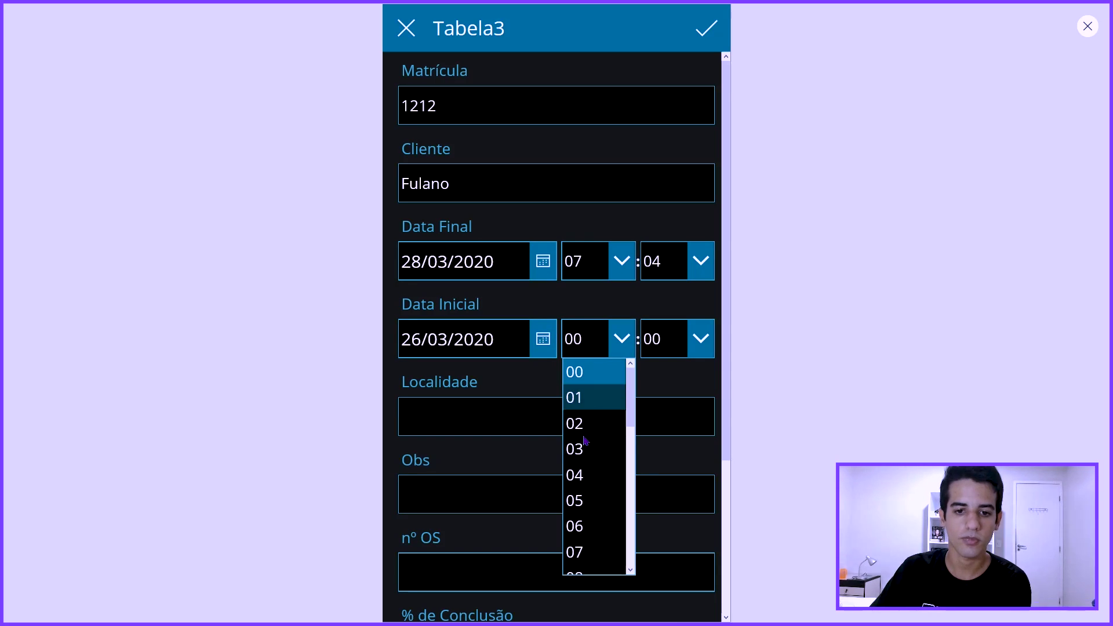
click(577, 424)
click(689, 339)
click(604, 385)
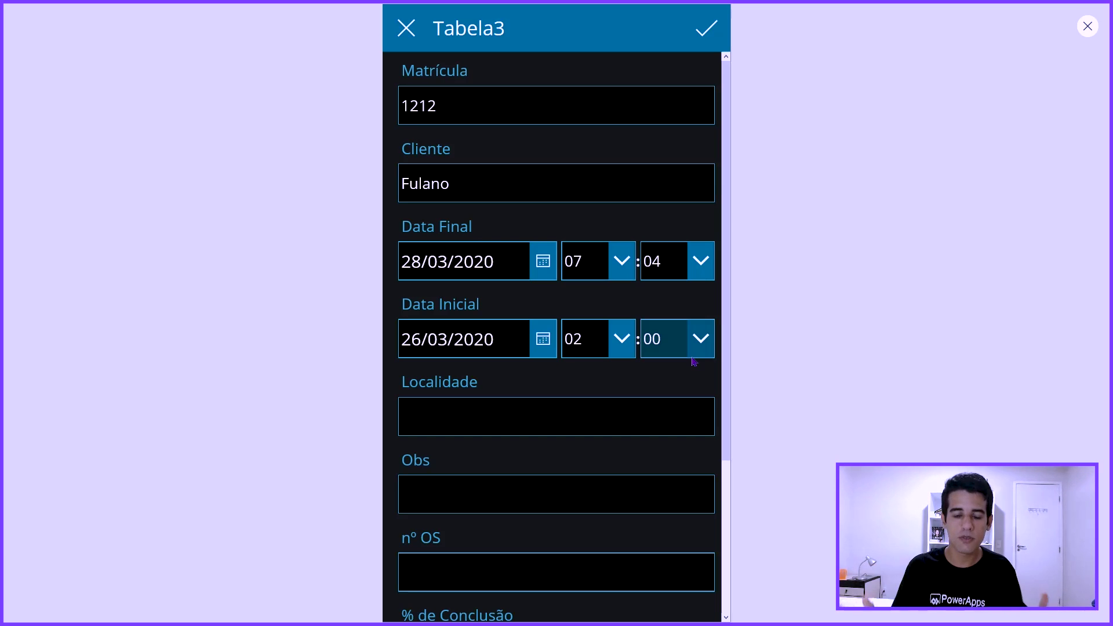
click(1087, 27)
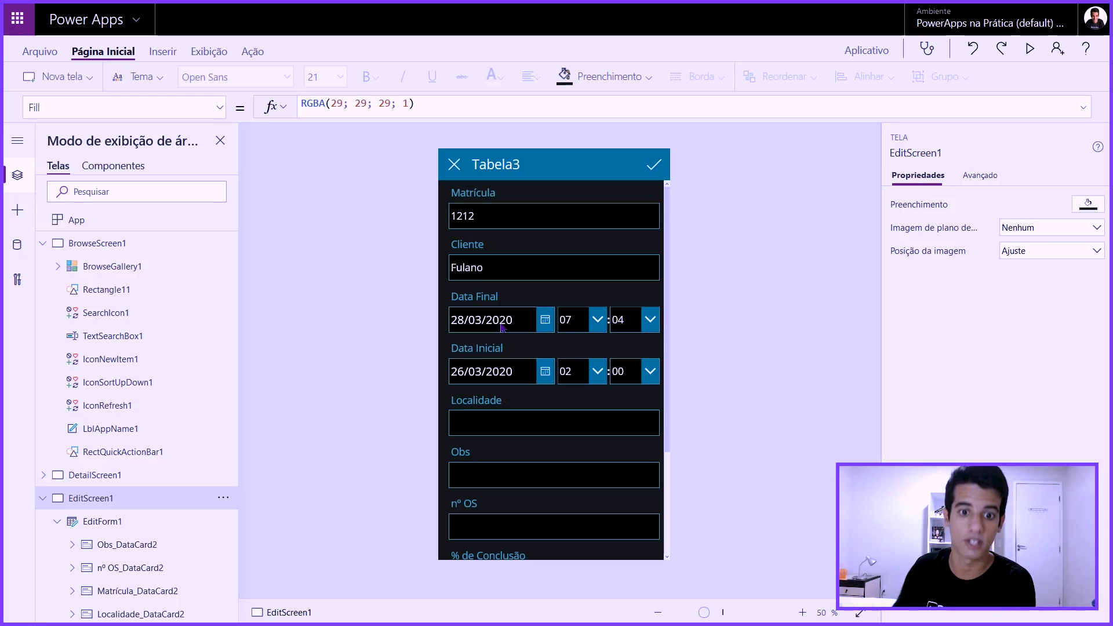
Step: Unlock the Data Final card and set its date picker's DefaultDate to Today()
click(502, 327)
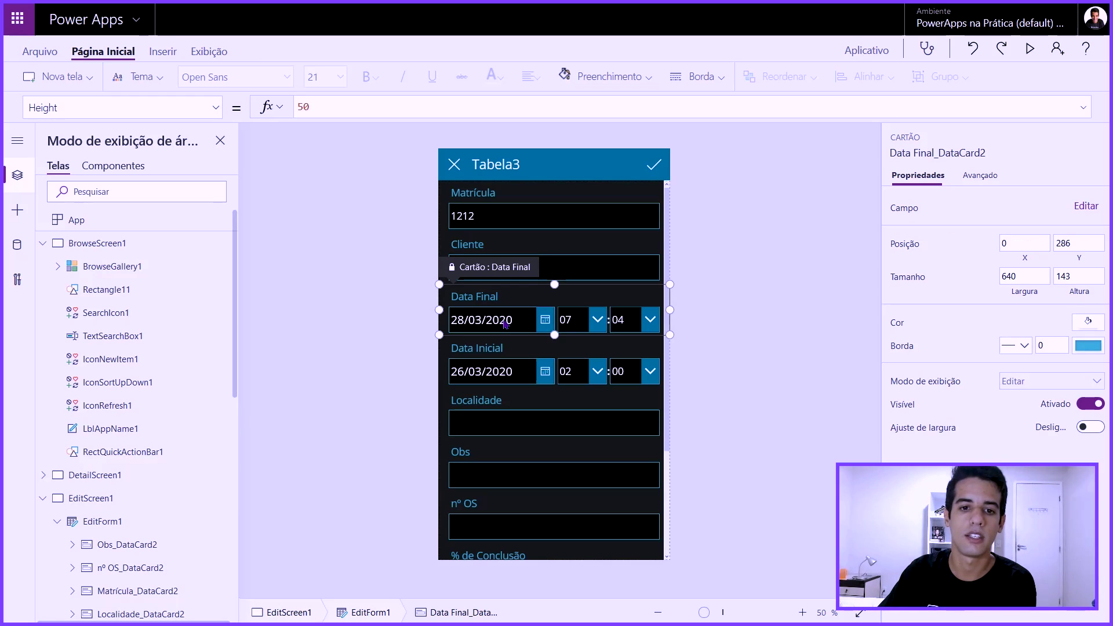
click(525, 313)
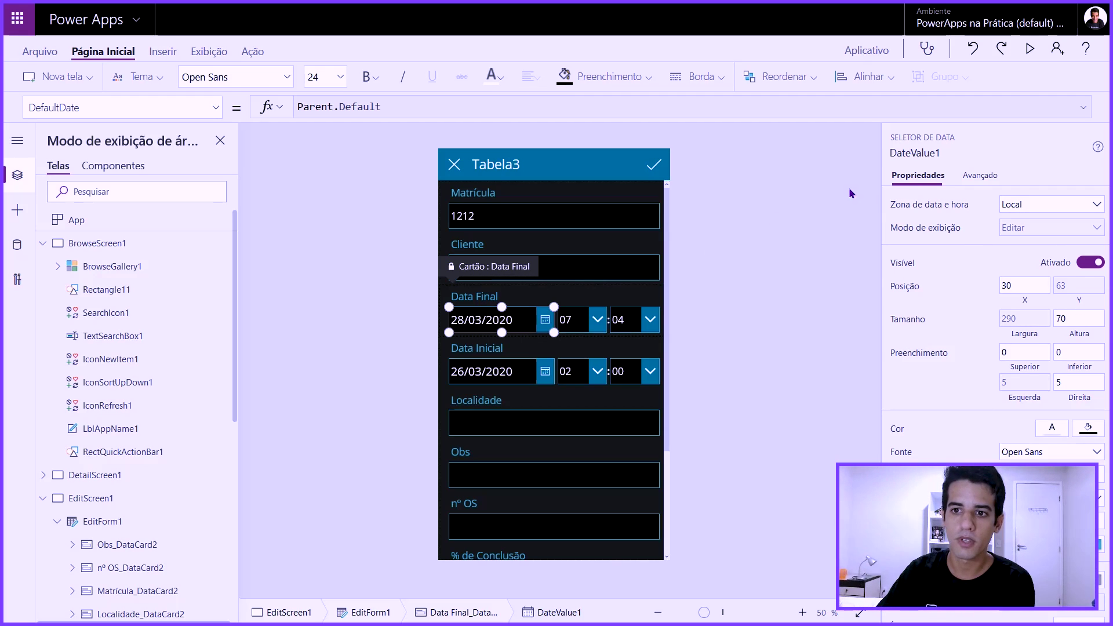
click(985, 177)
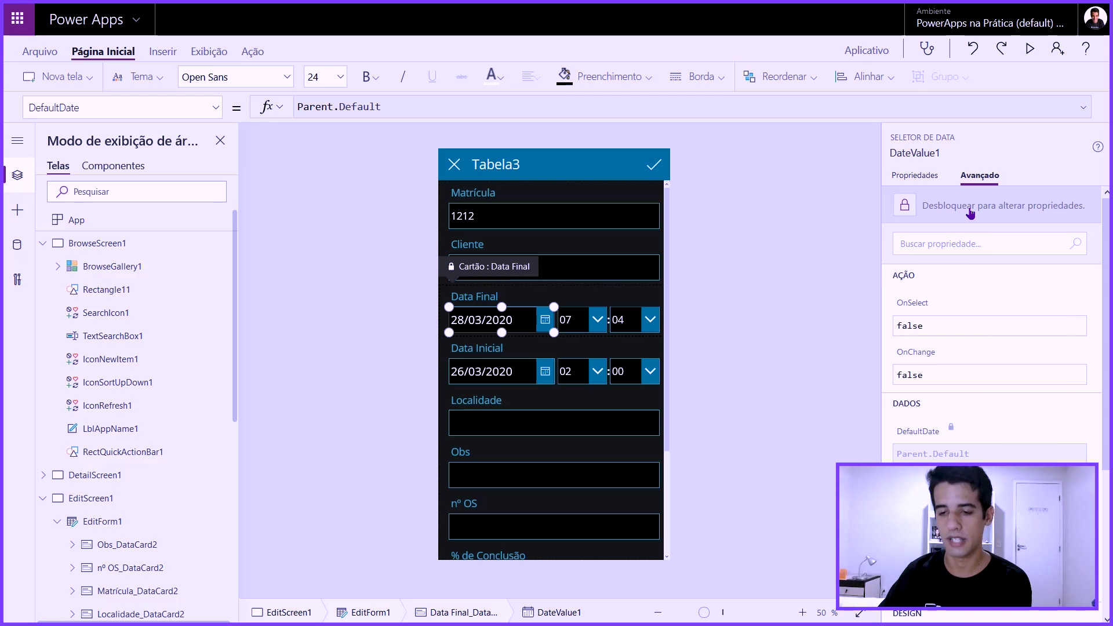
click(970, 210)
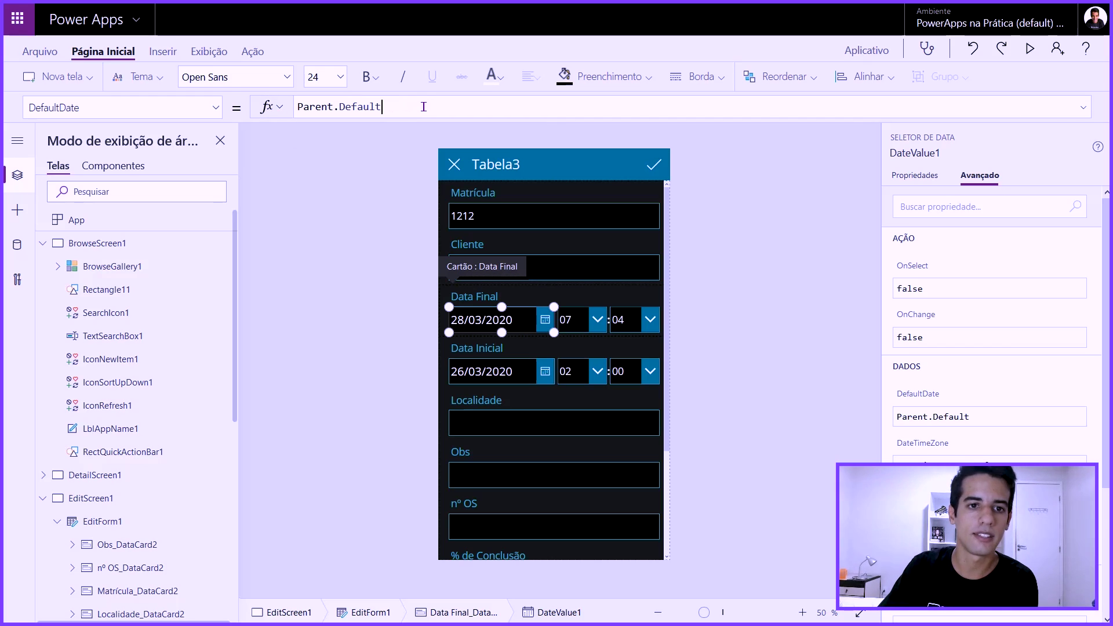
drag(423, 107, 284, 109)
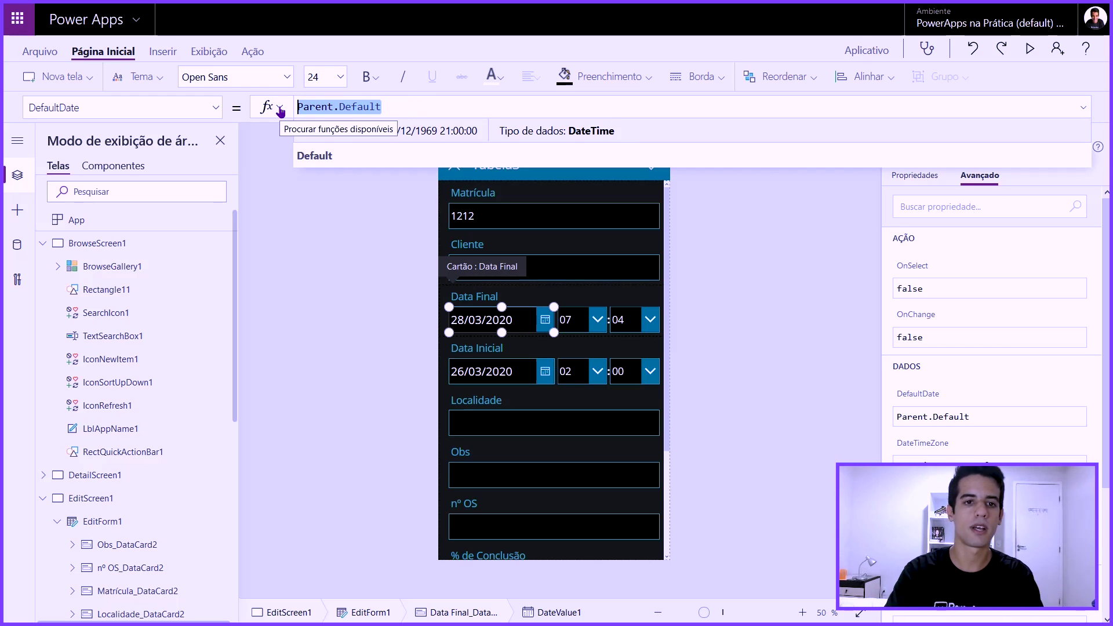
text(Today()
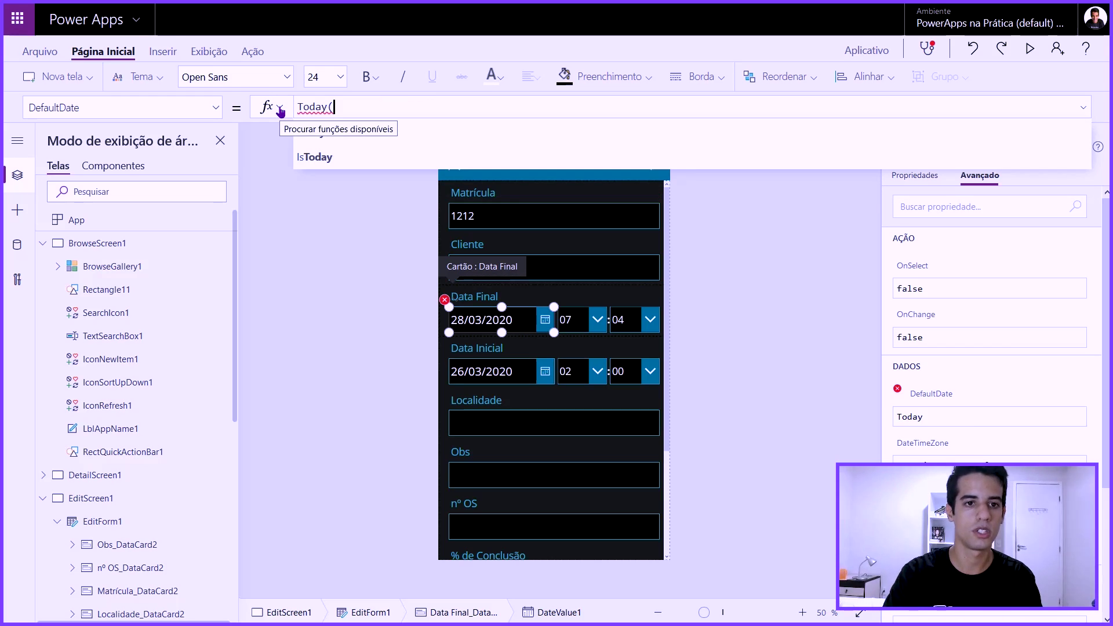
text())
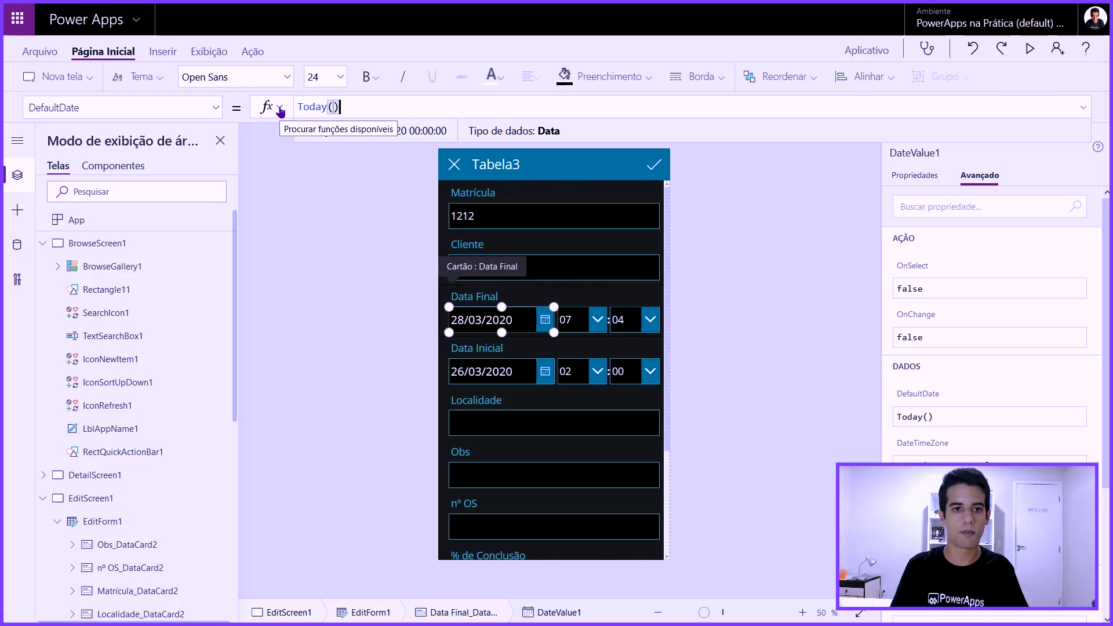
click(307, 177)
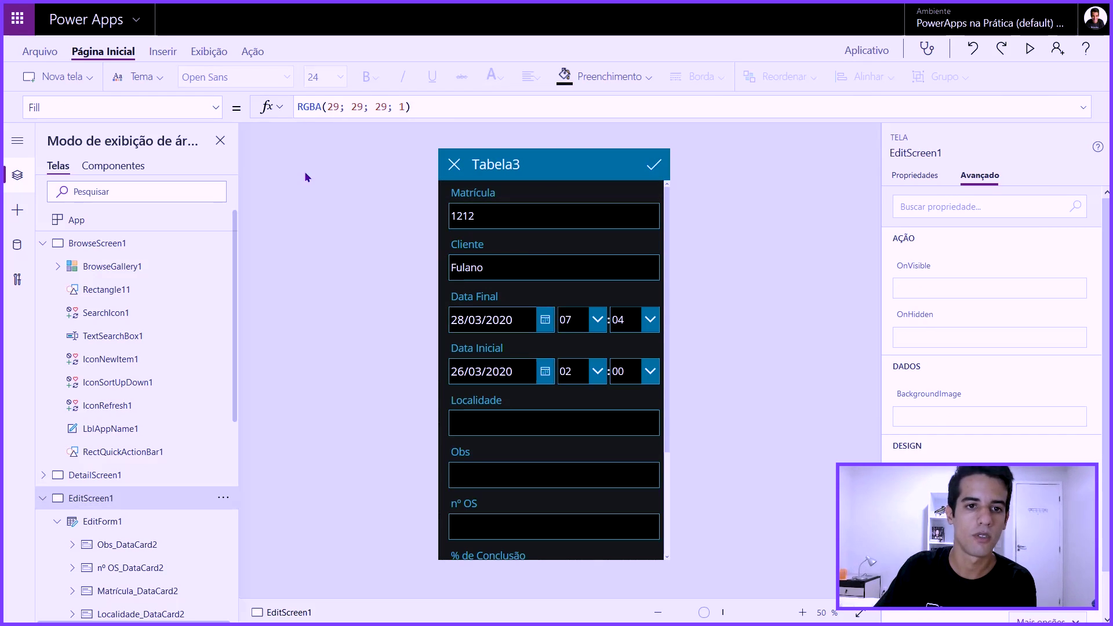
Step: Preview the app, cancel the edit form, and start a new service-order record
click(1032, 52)
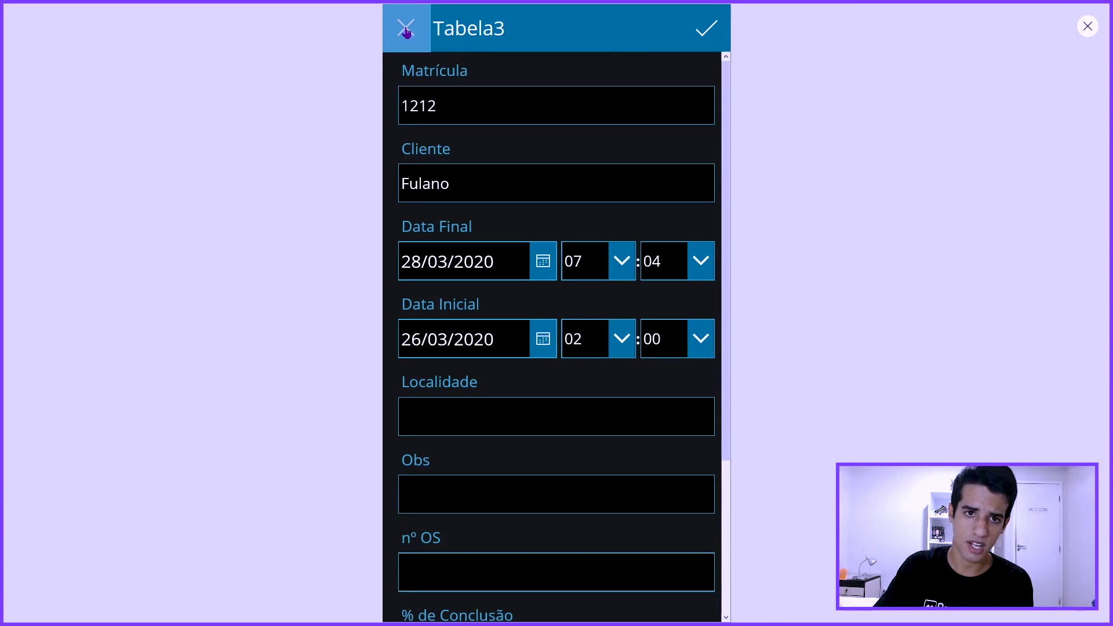
click(406, 31)
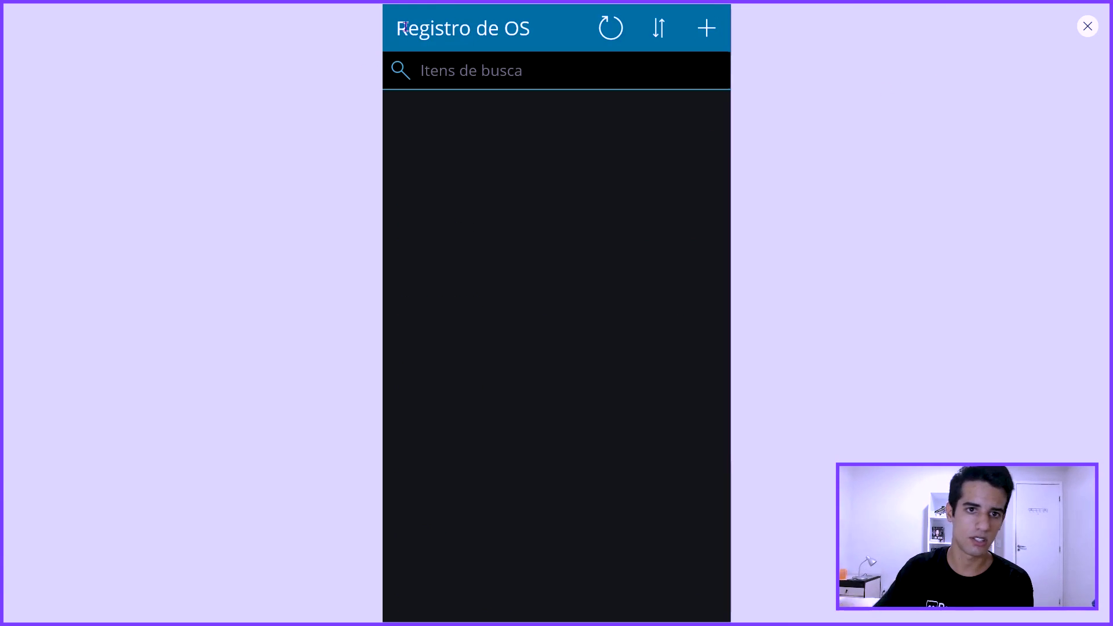
click(717, 27)
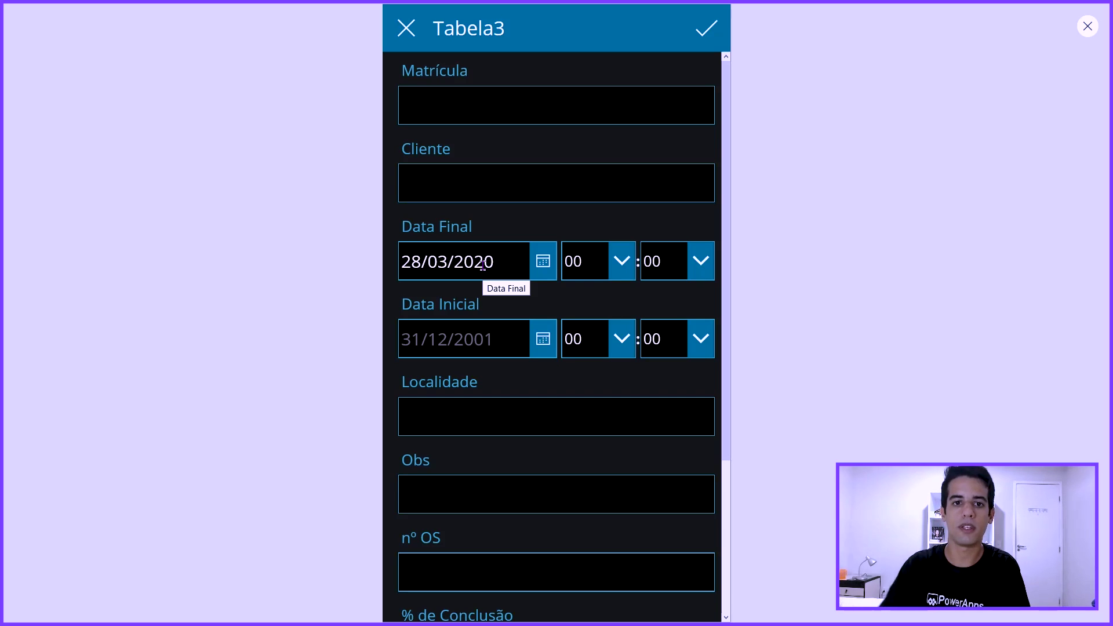
Step: Fill in Matrícula and Cliente and set the Data Final time to 02:01
click(534, 103)
text(1212)
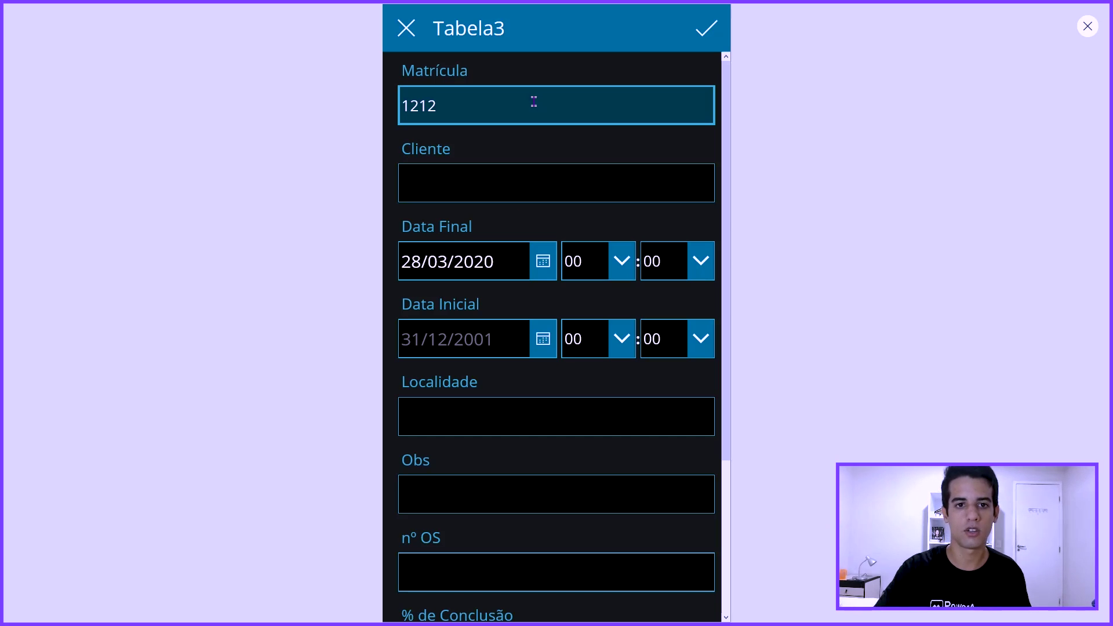
click(503, 179)
text(Ful)
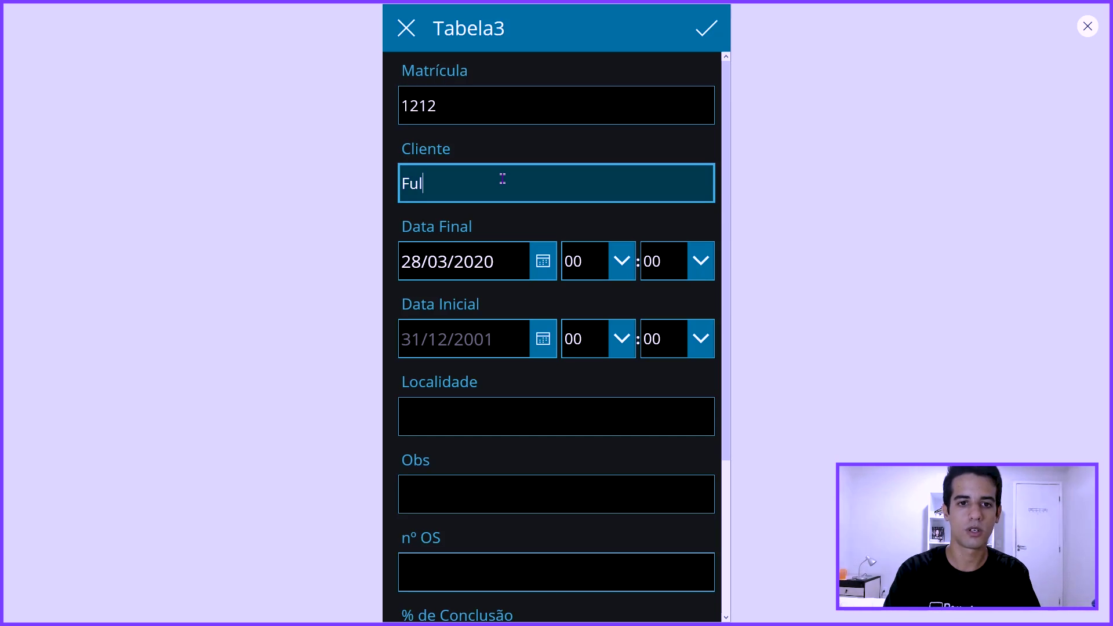
text(ano)
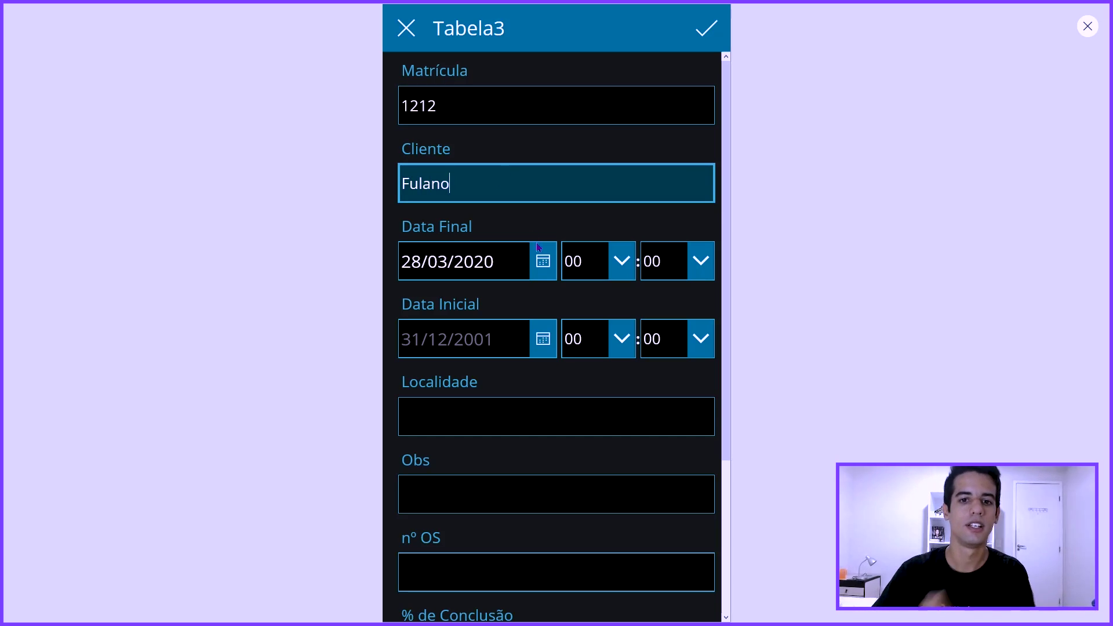
click(622, 261)
click(586, 345)
click(700, 261)
click(660, 319)
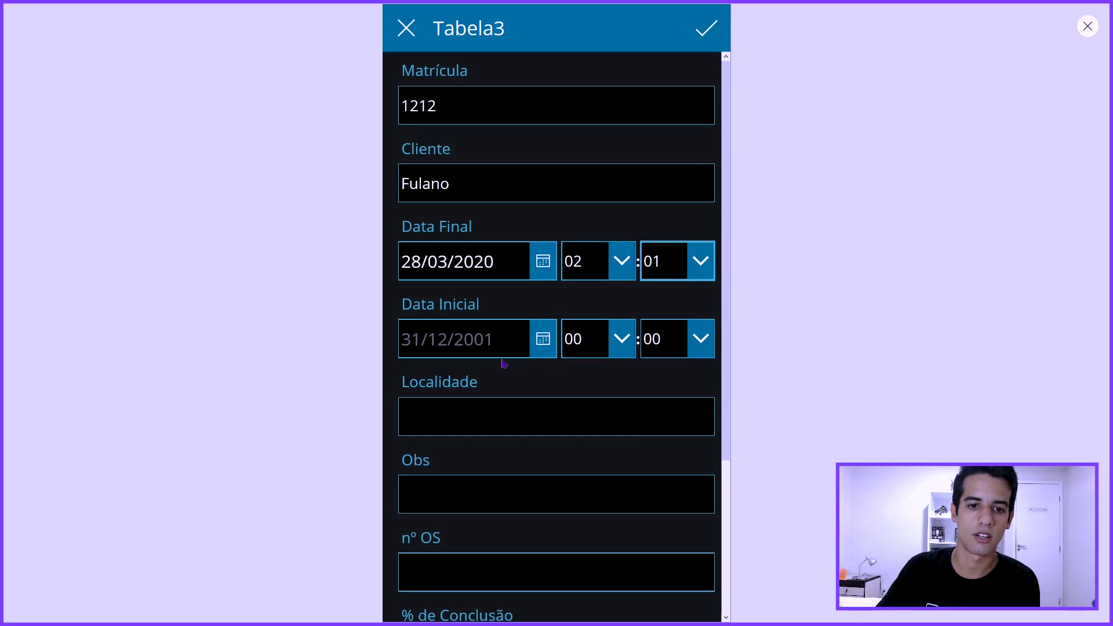
Step: Set Data Inicial to 26/03/2020, fill in Localidade, and enter Obs 'Faltou peça x'
click(535, 346)
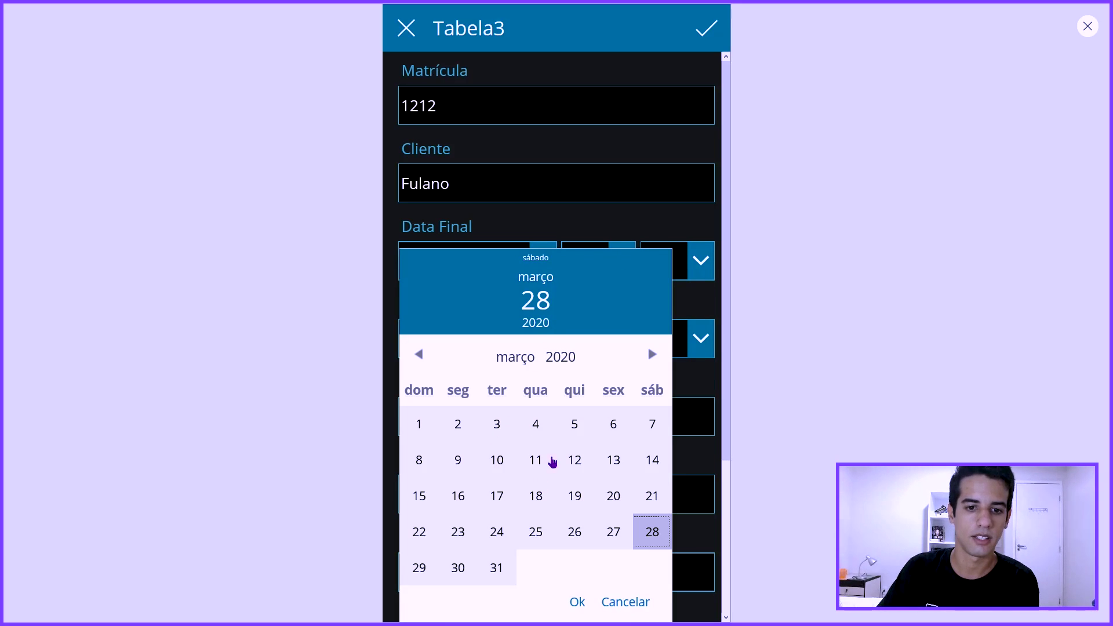
click(575, 531)
click(577, 601)
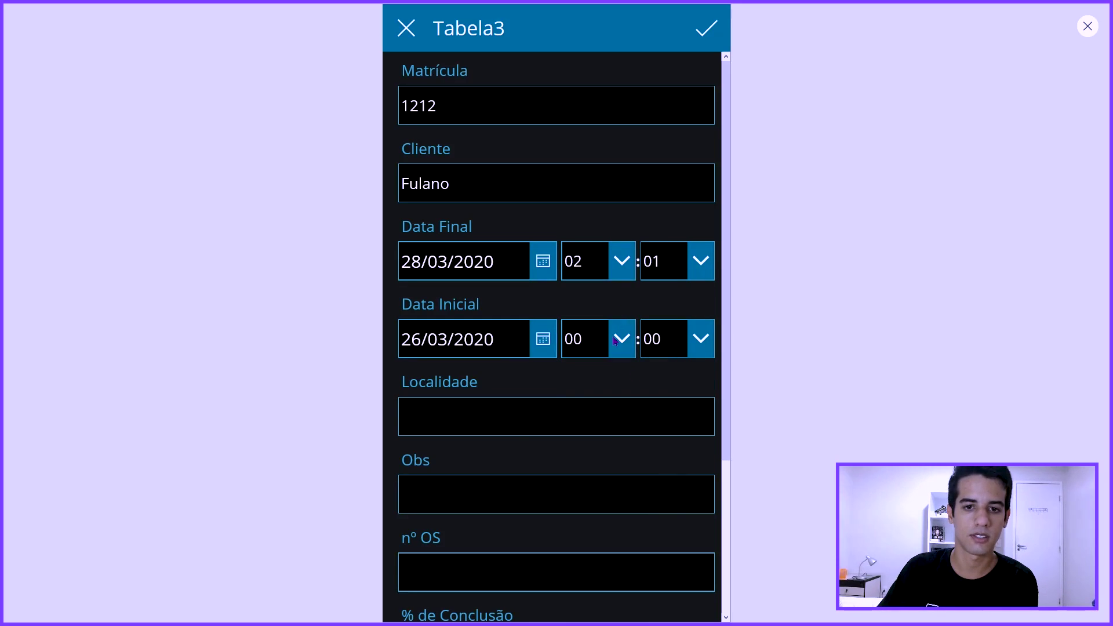
click(512, 416)
text(Vitória)
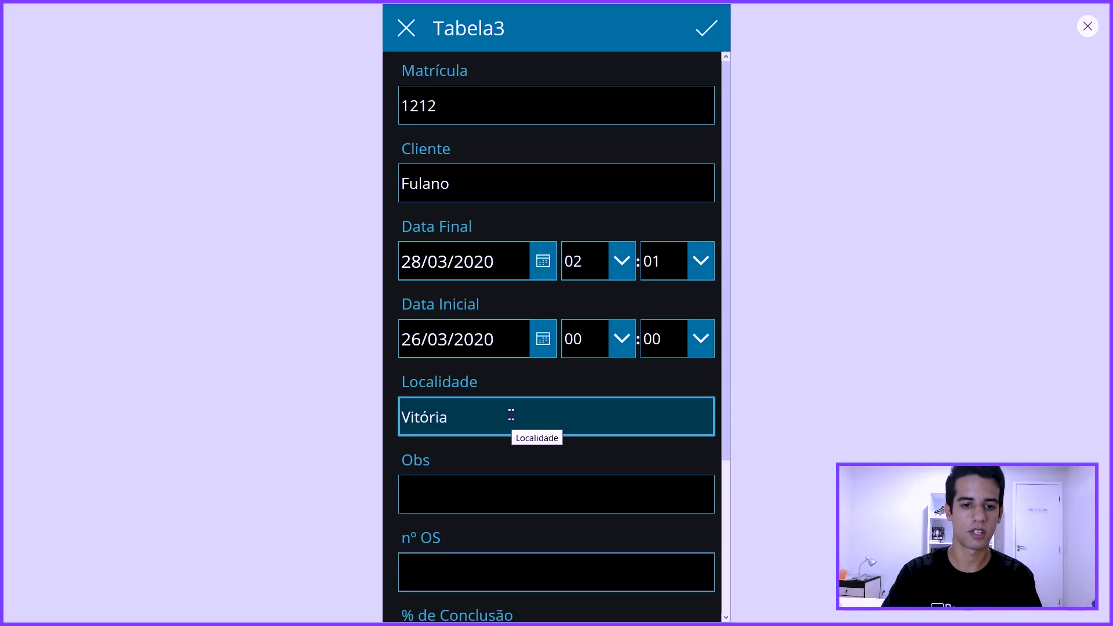
key(Tab)
text(Faltou pe)
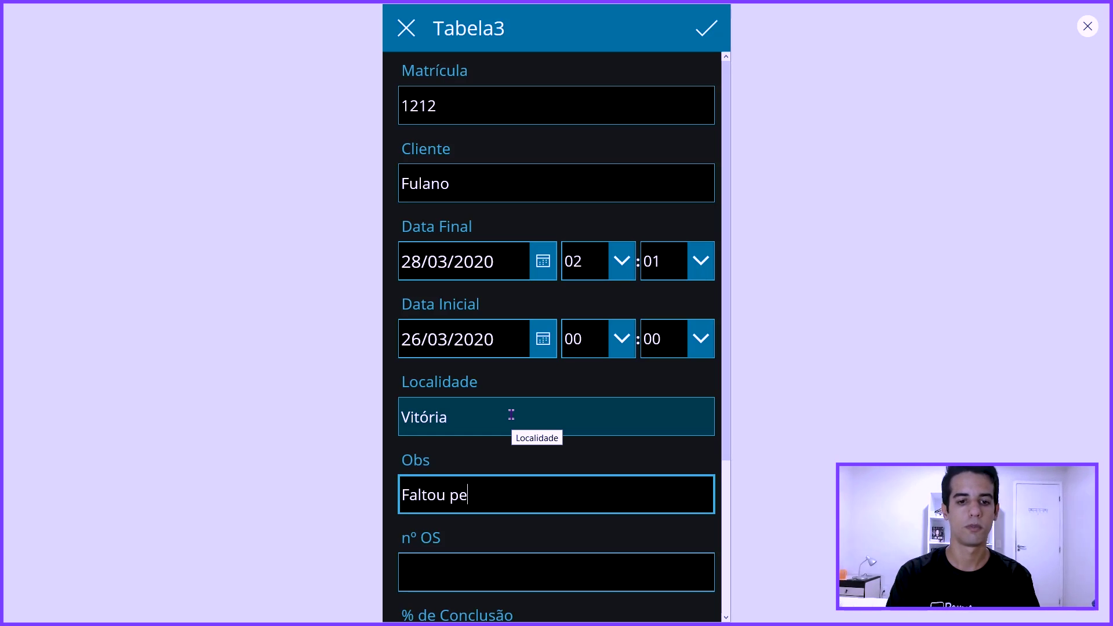
text(ça x)
Step: Enter the nº OS and move down to the % de Conclusão field
scroll(508, 464, down, 2)
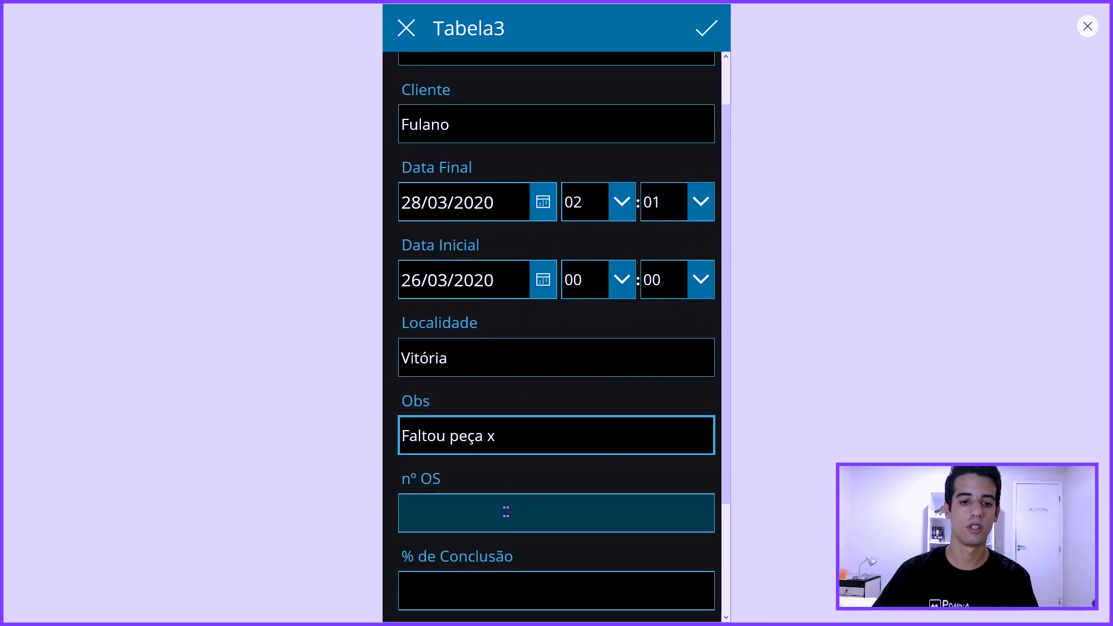
scroll(506, 512, down, 1)
click(514, 476)
text(1010)
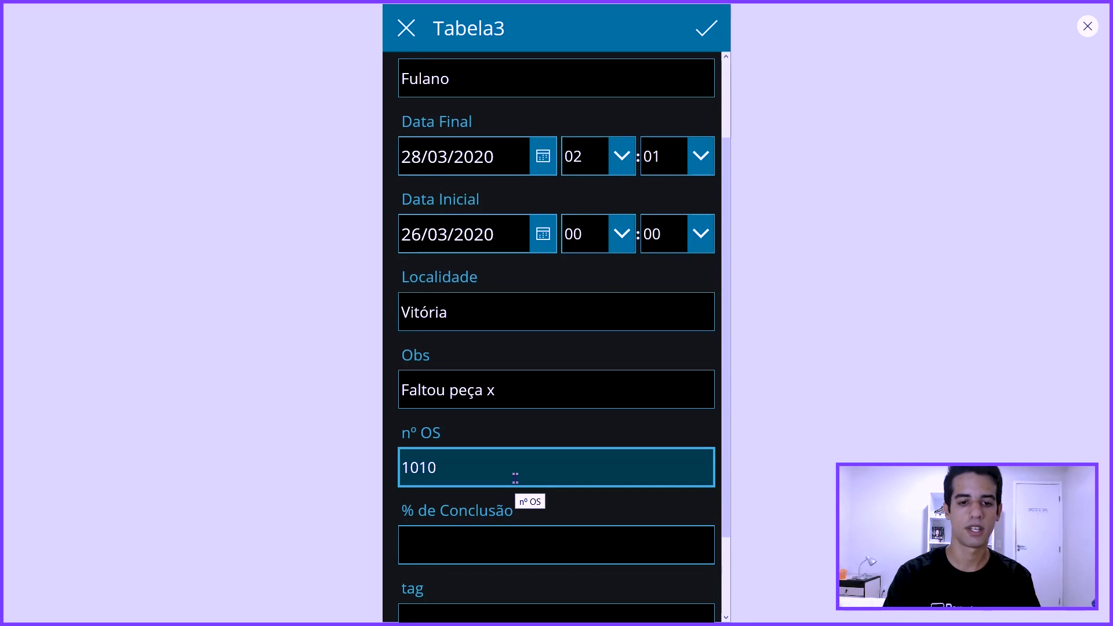
click(556, 529)
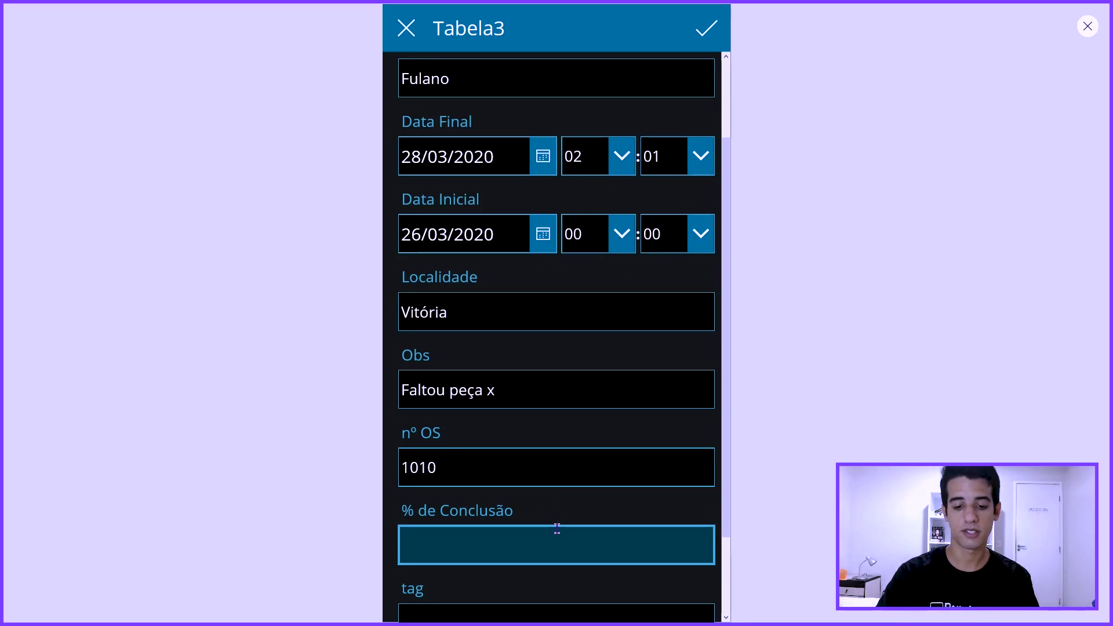
text(90)
scroll(557, 529, down, 2)
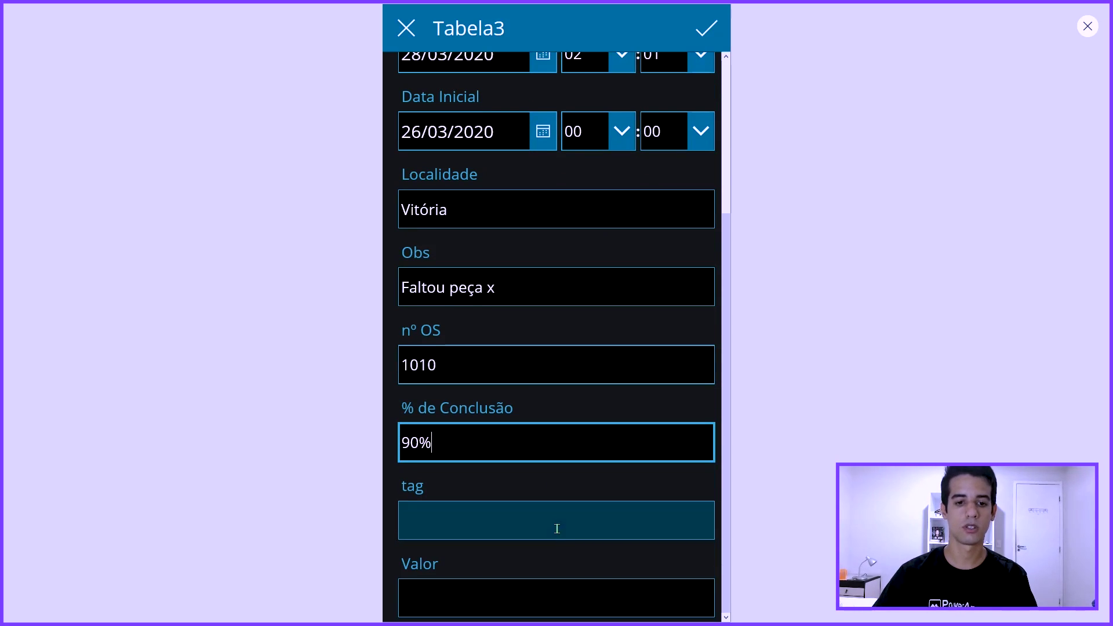
Step: Set the tag to EQ1010 and Valor to 200,00, then return to the form's top
click(557, 528)
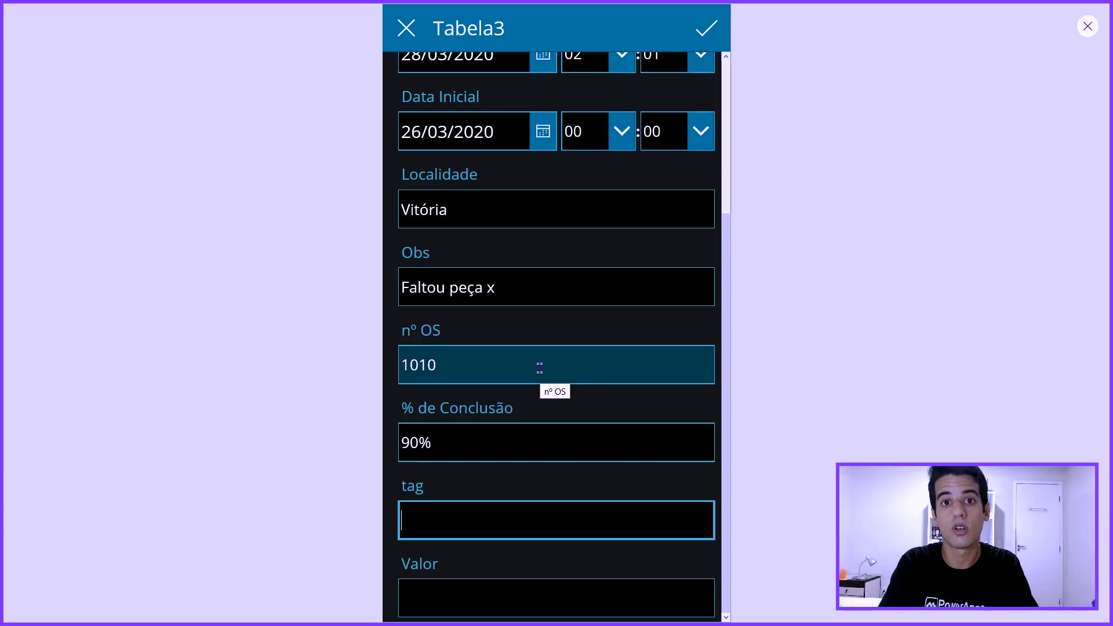
text(1)
key(BackSpace)
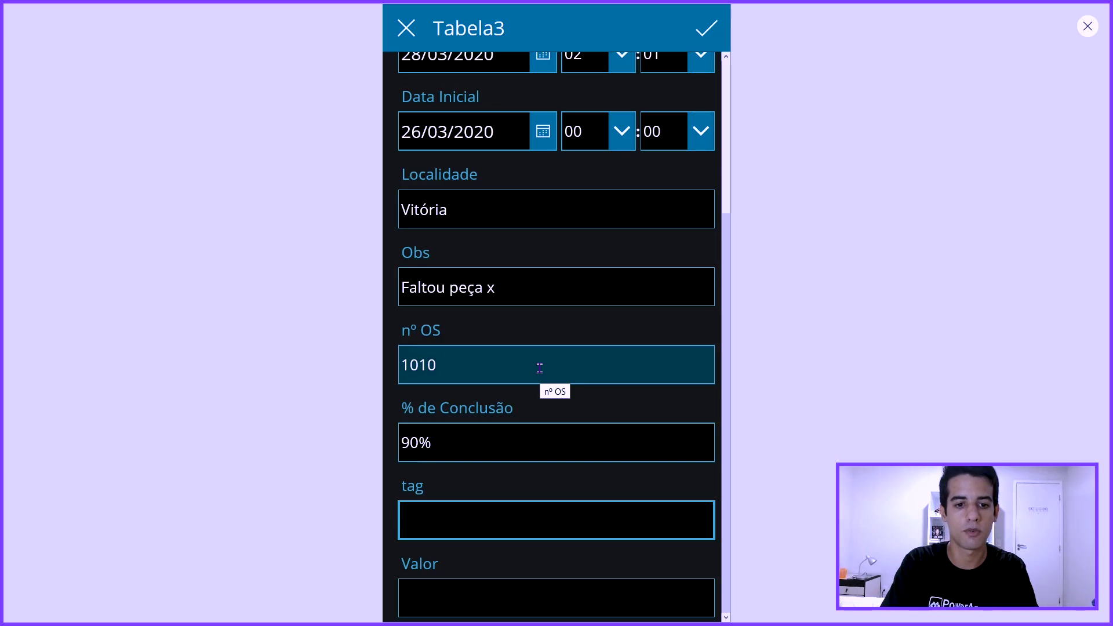
text(QEQP)
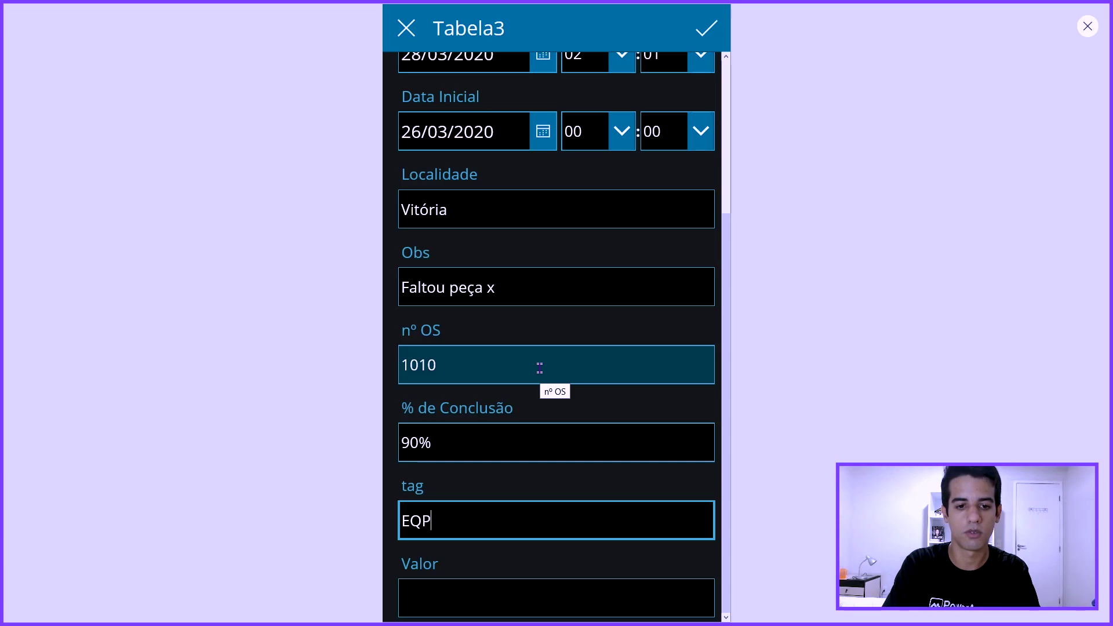
key(BackSpace)
key(BackSpace)
key(BackSpace)
key(BackSpace)
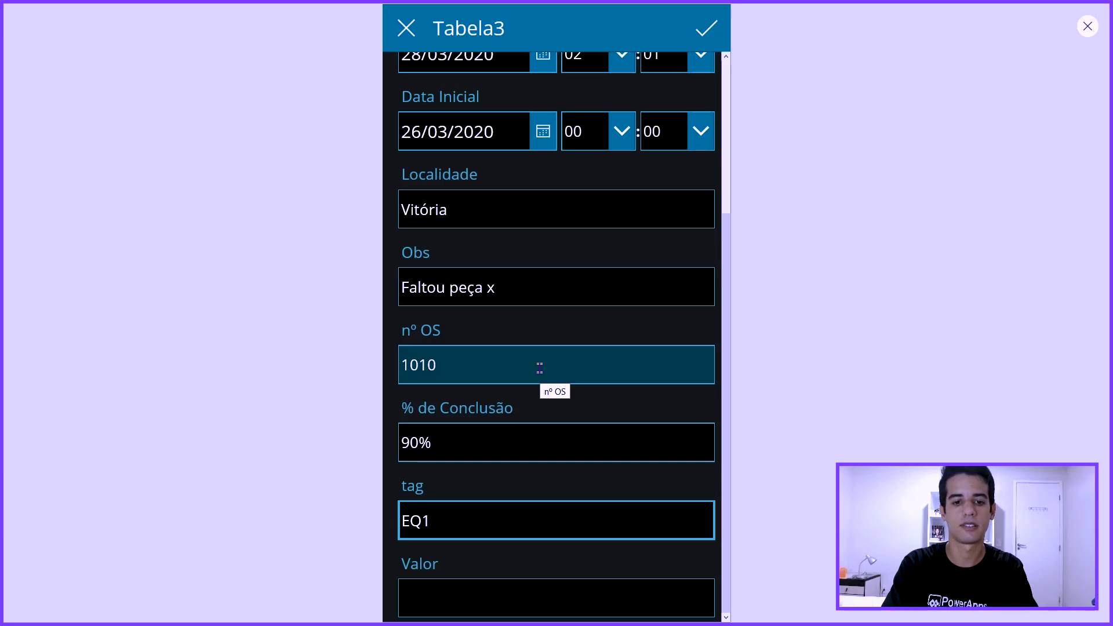
text(010)
key(Tab)
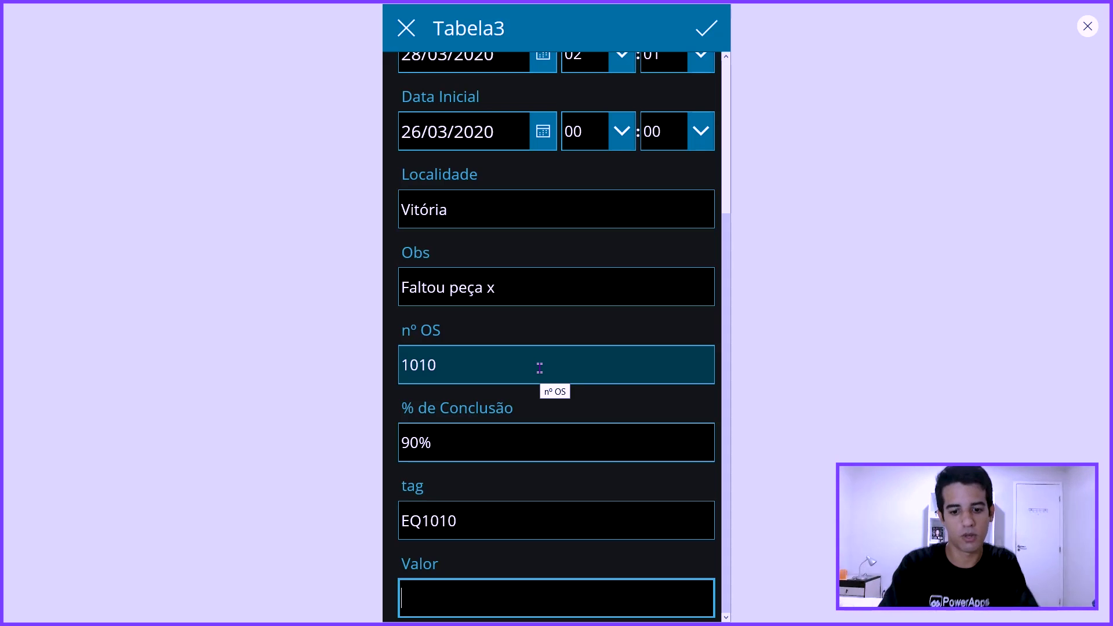
text(200,00)
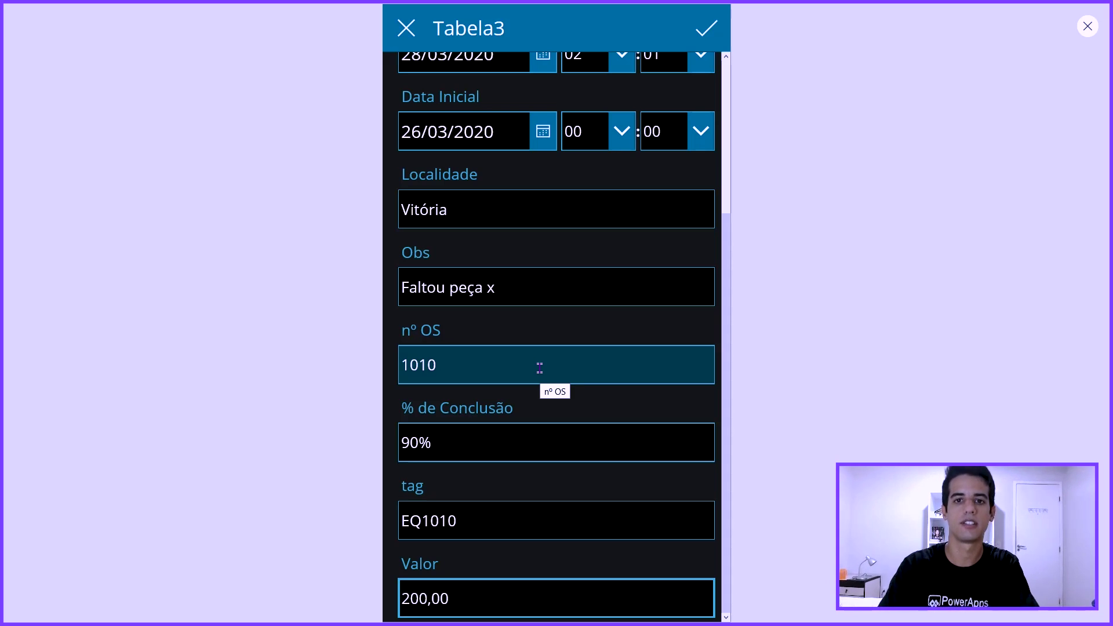
scroll(548, 385, up, 3)
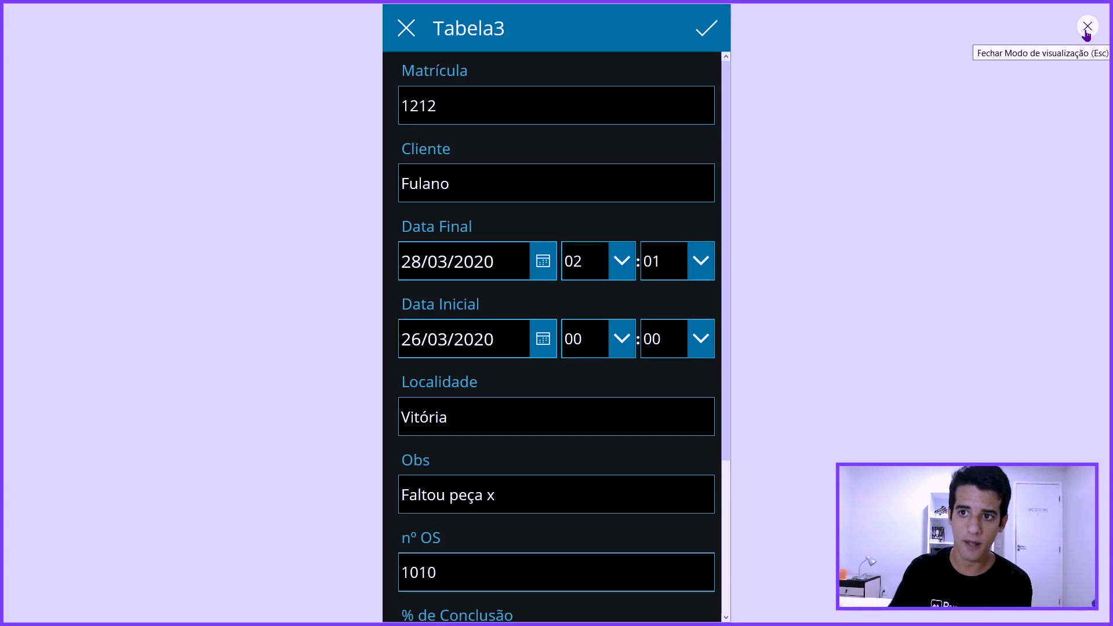
Step: Close the Ordem De Serviço workbook, rerun the app preview, and submit the new service order
click(1088, 27)
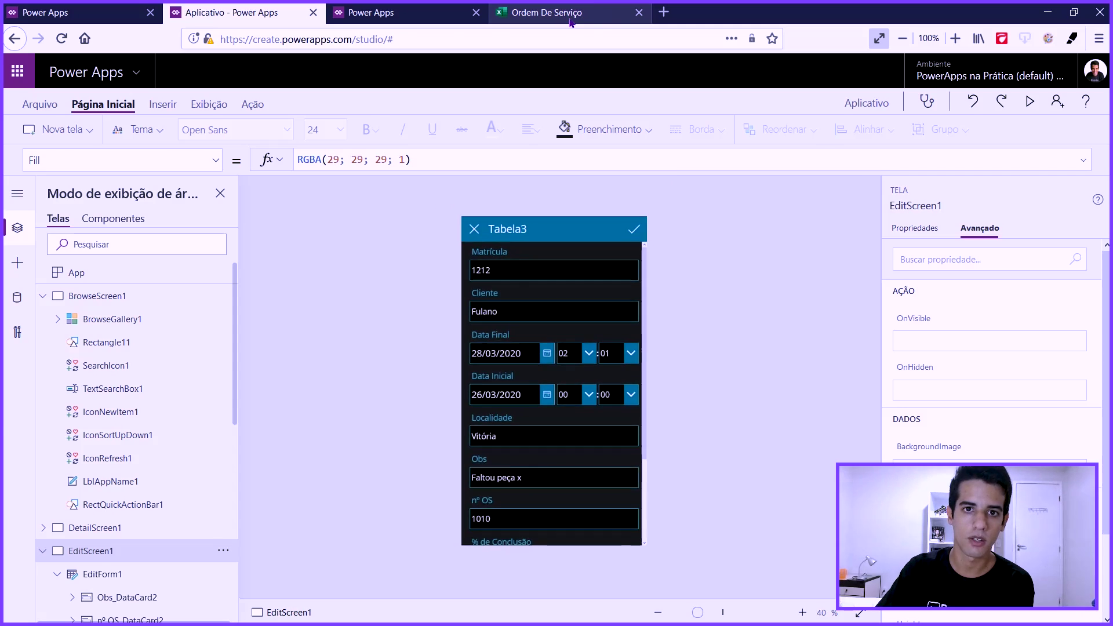
click(573, 17)
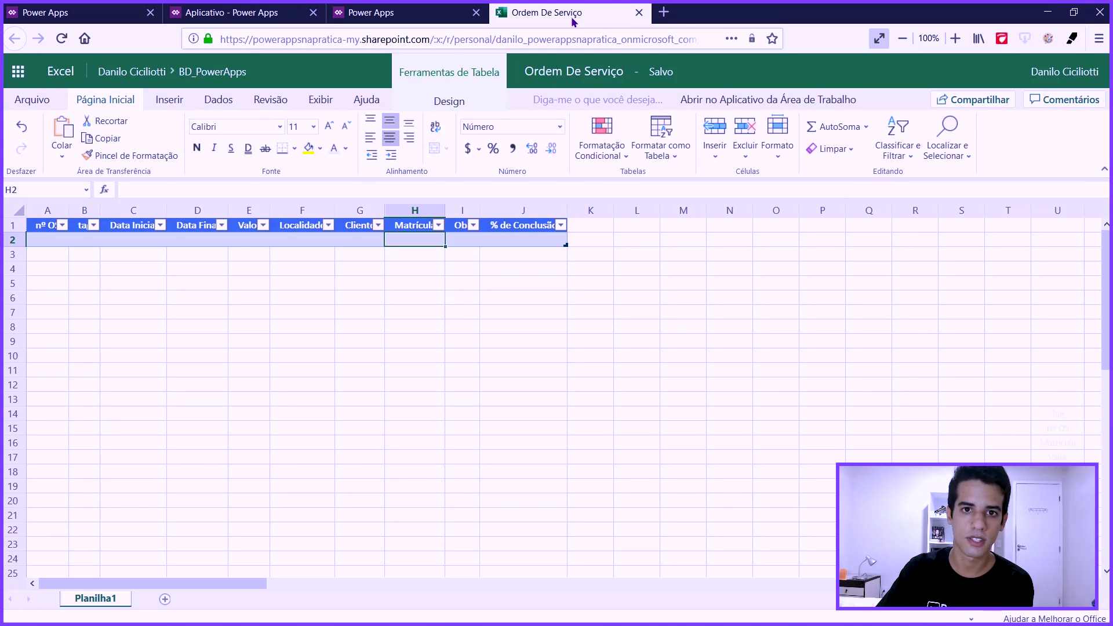
click(639, 12)
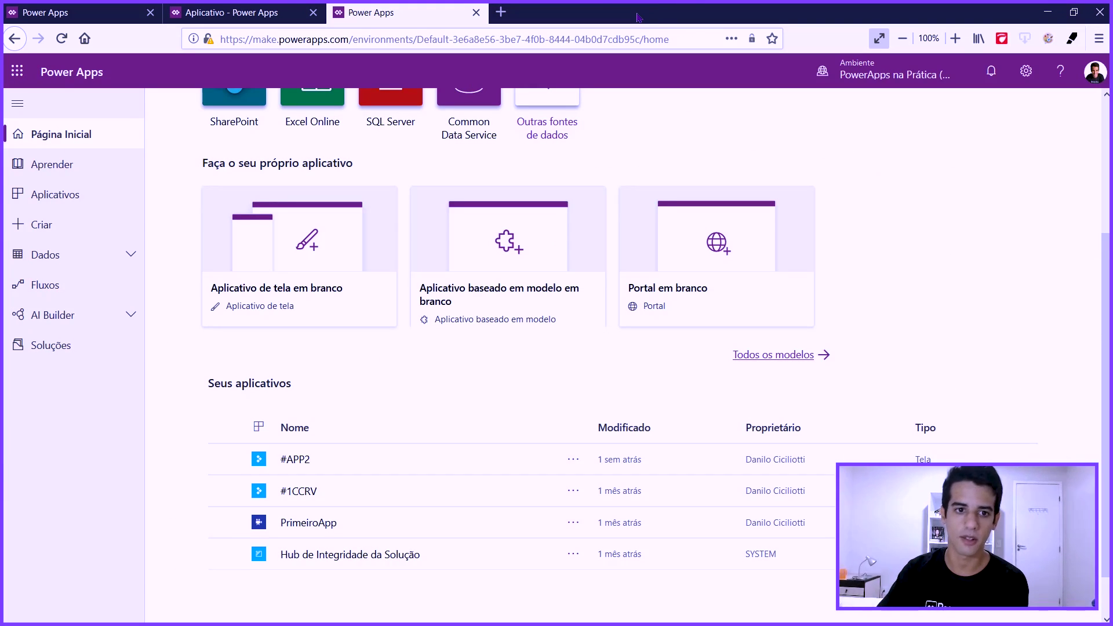
click(281, 12)
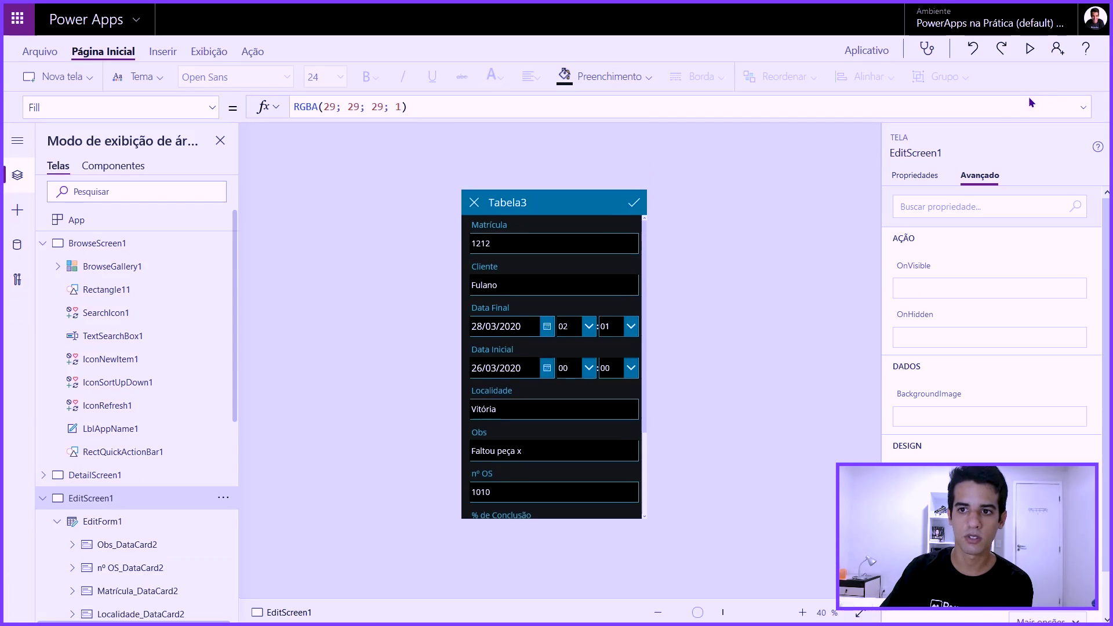
click(1030, 102)
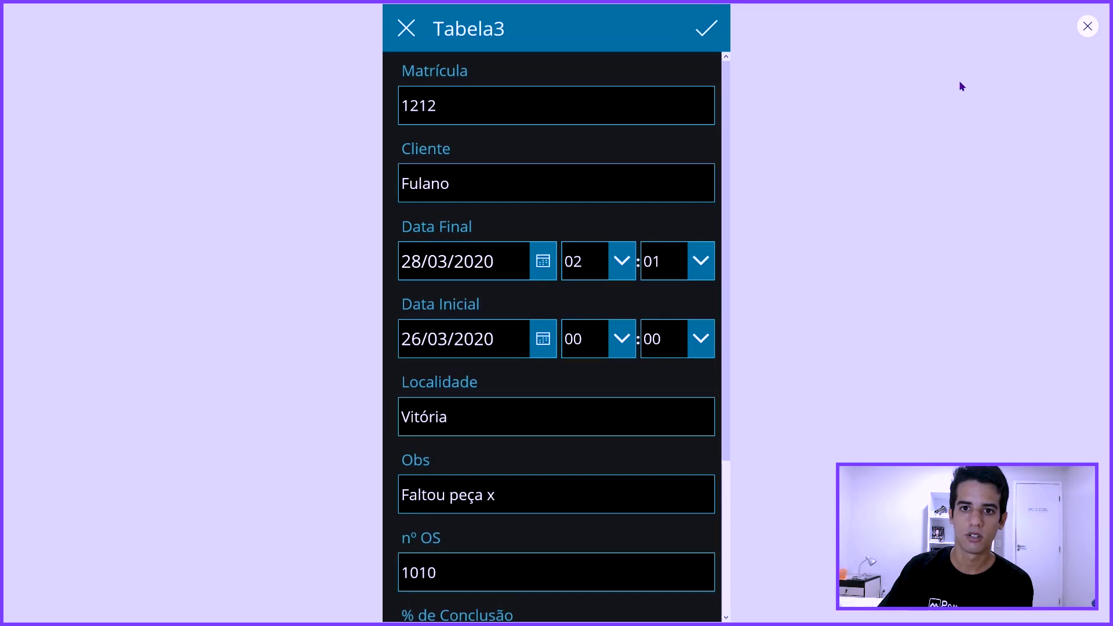
click(706, 29)
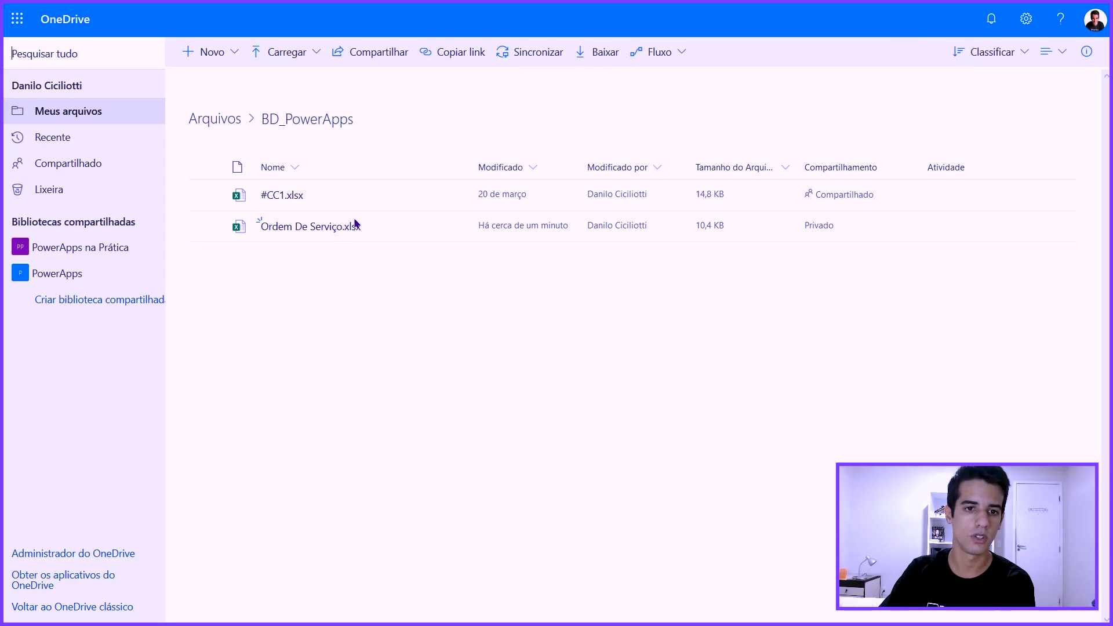
Step: Open Ordem De Serviço.xlsx in the browser and select the saved record in row 2 (A2:K2)
click(451, 227)
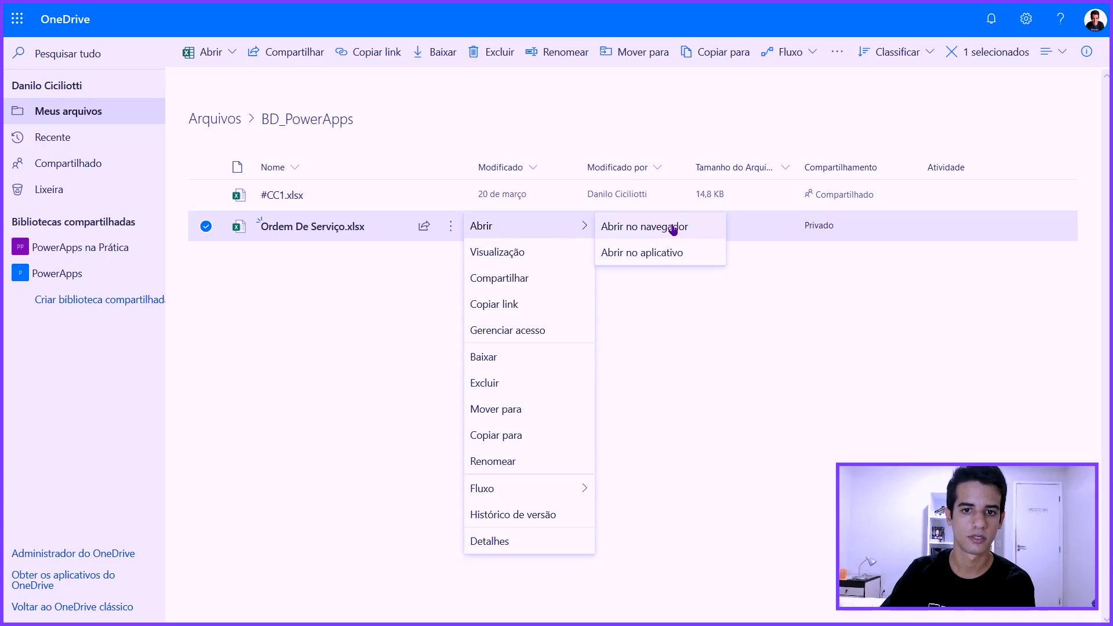
mouse_move(527, 226)
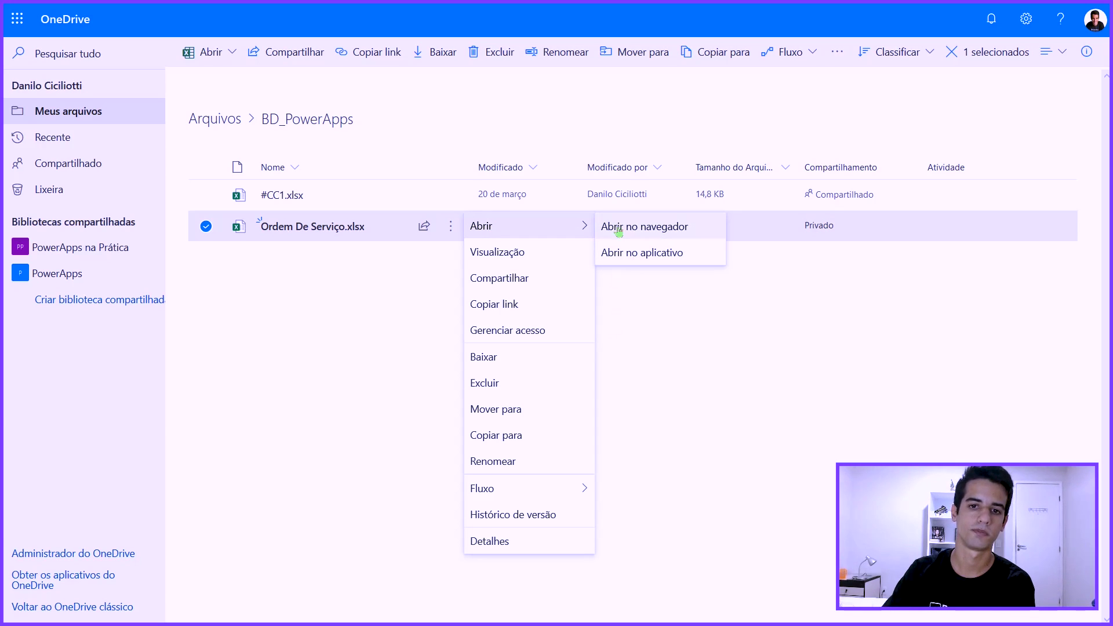
click(615, 226)
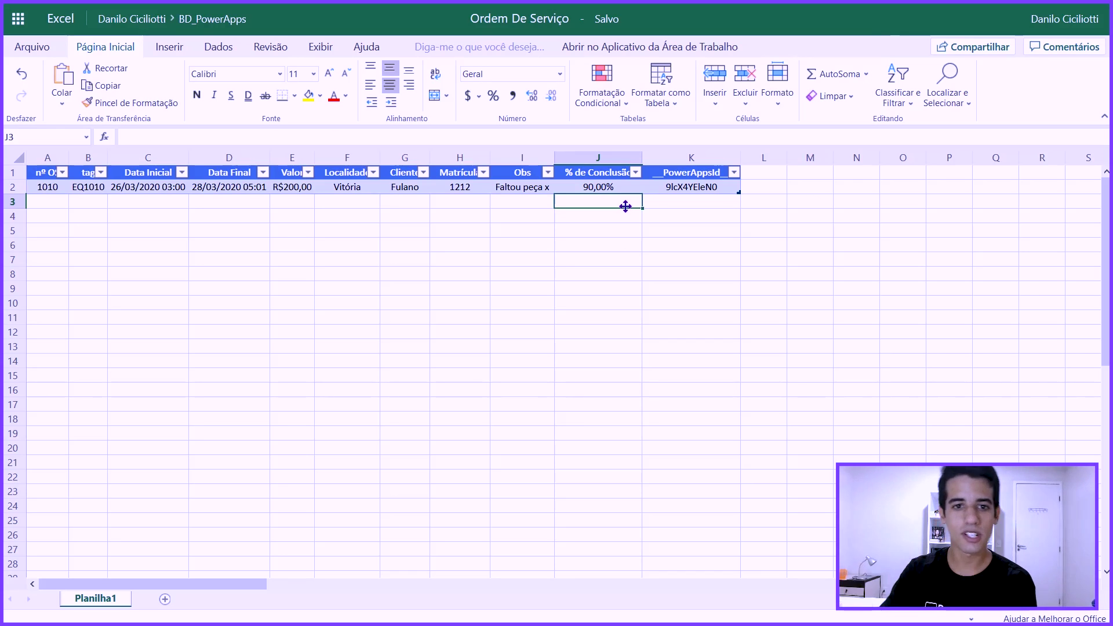
click(54, 186)
drag(54, 187, 705, 189)
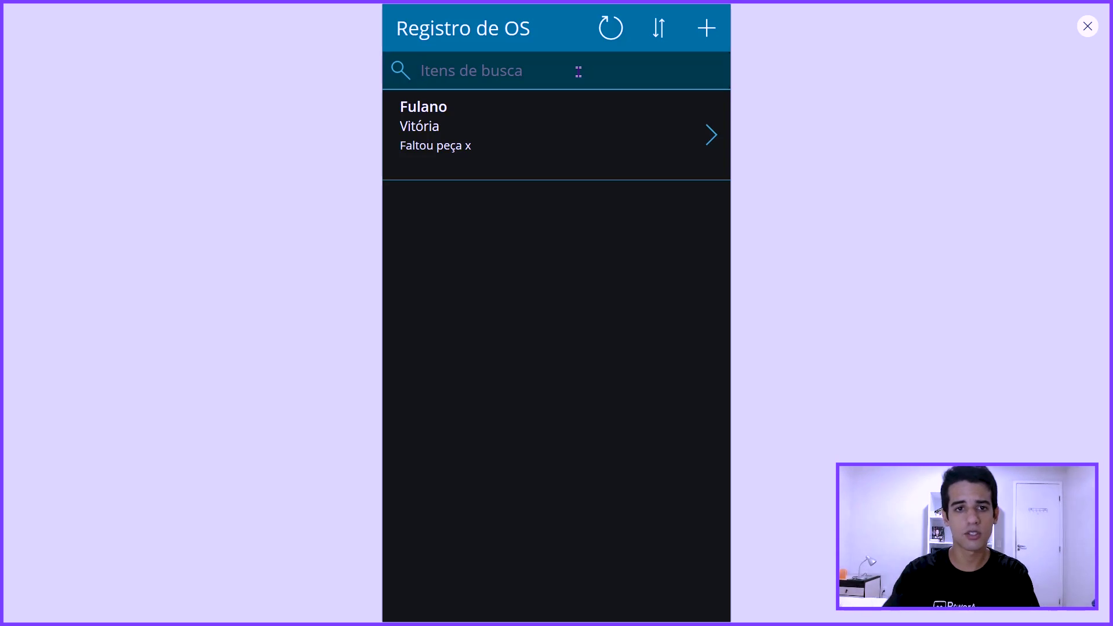
Step: Edit the client's record: % de Conclusão 1 and Obs 'Instalado Peça X', then save
click(711, 135)
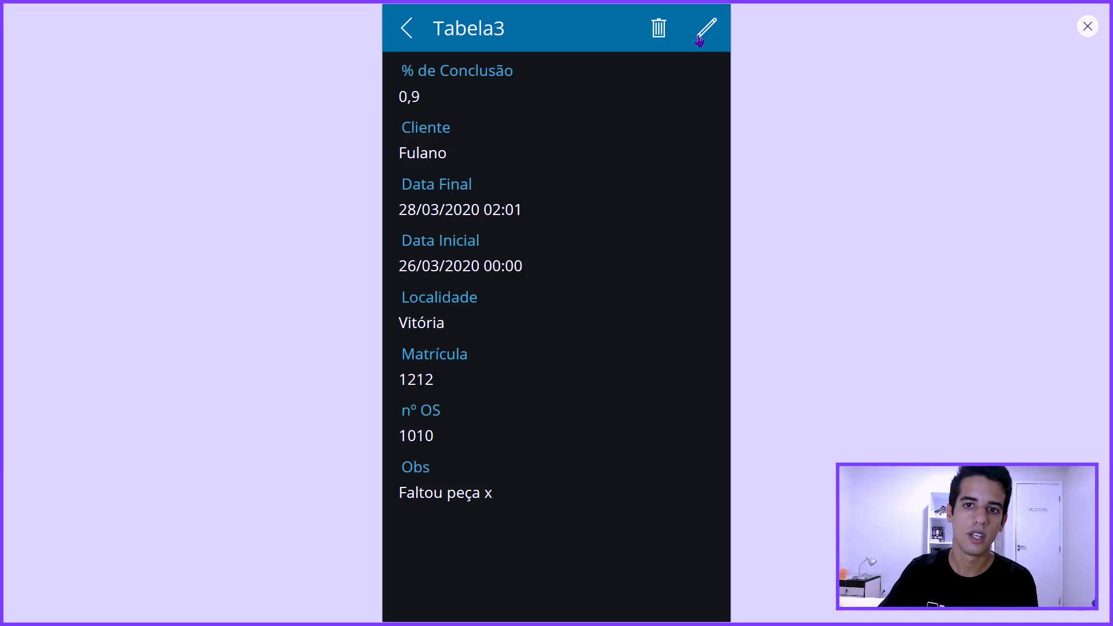
click(704, 37)
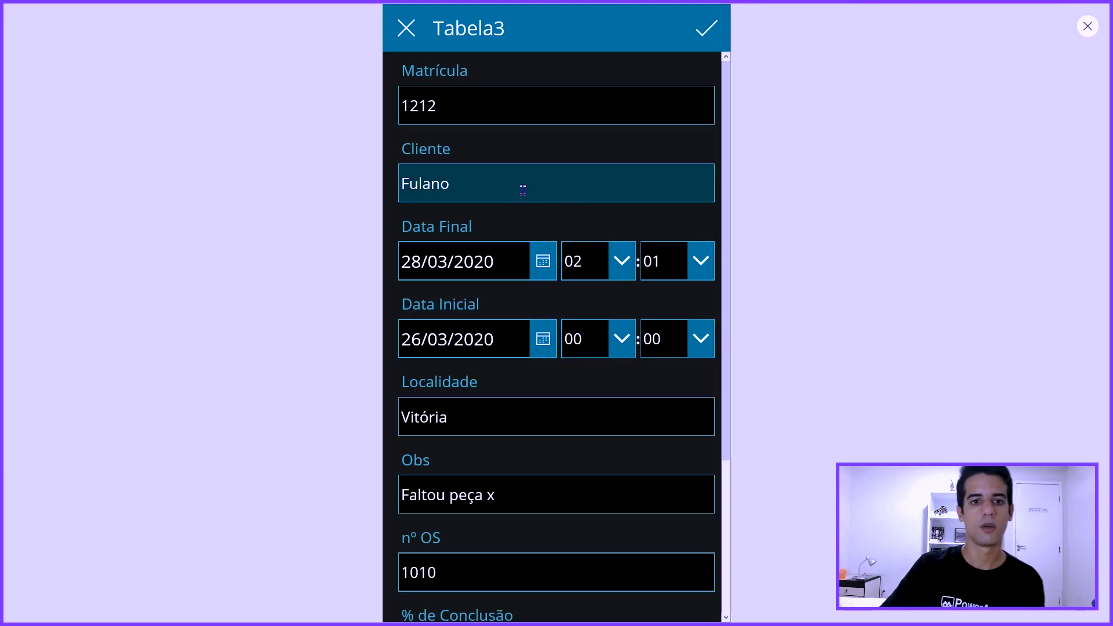
scroll(495, 467, down, 3)
drag(479, 497, 393, 497)
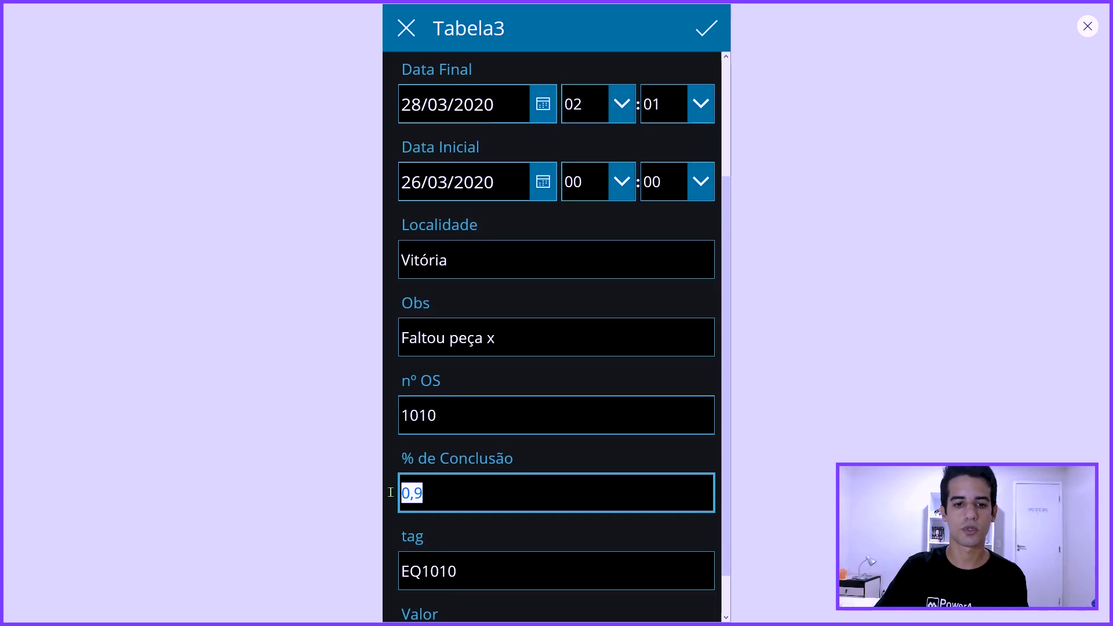
text(100)
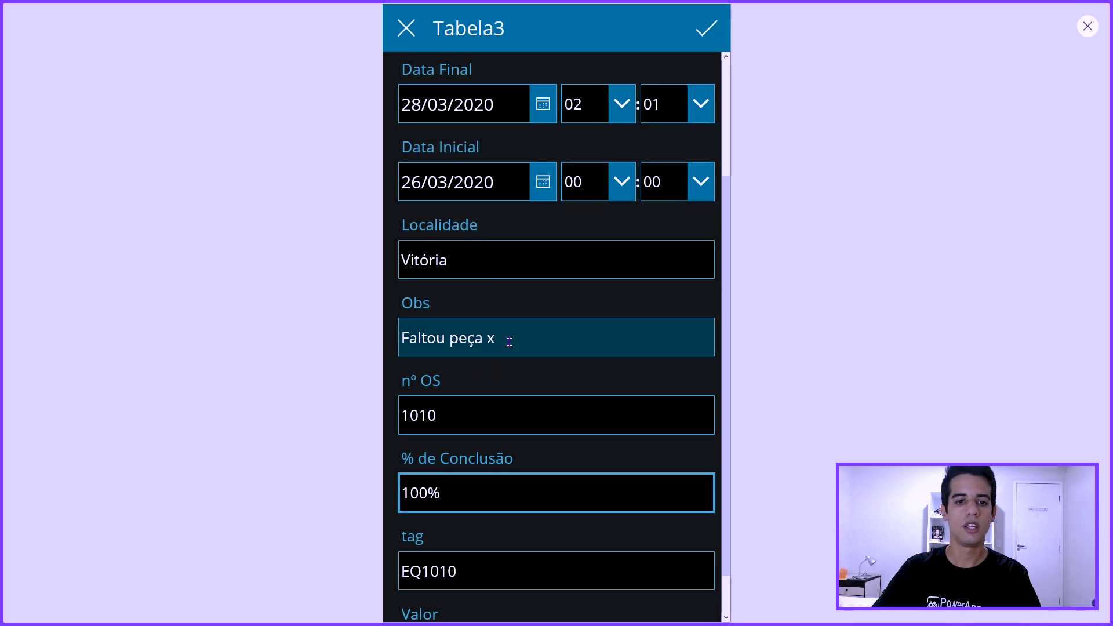
drag(524, 343, 391, 346)
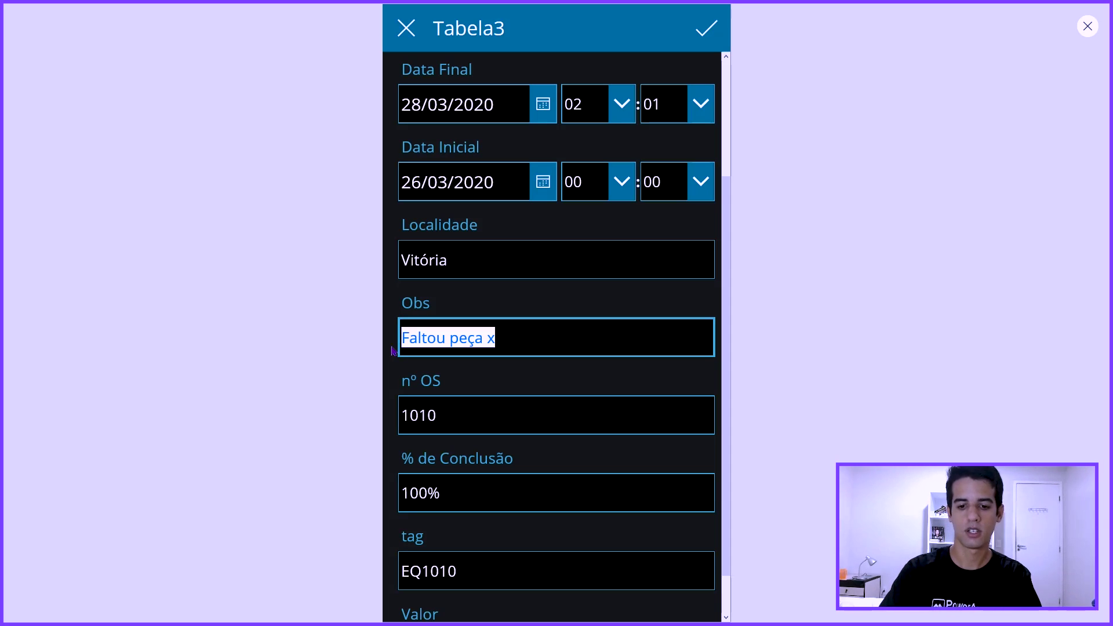
text(Inst)
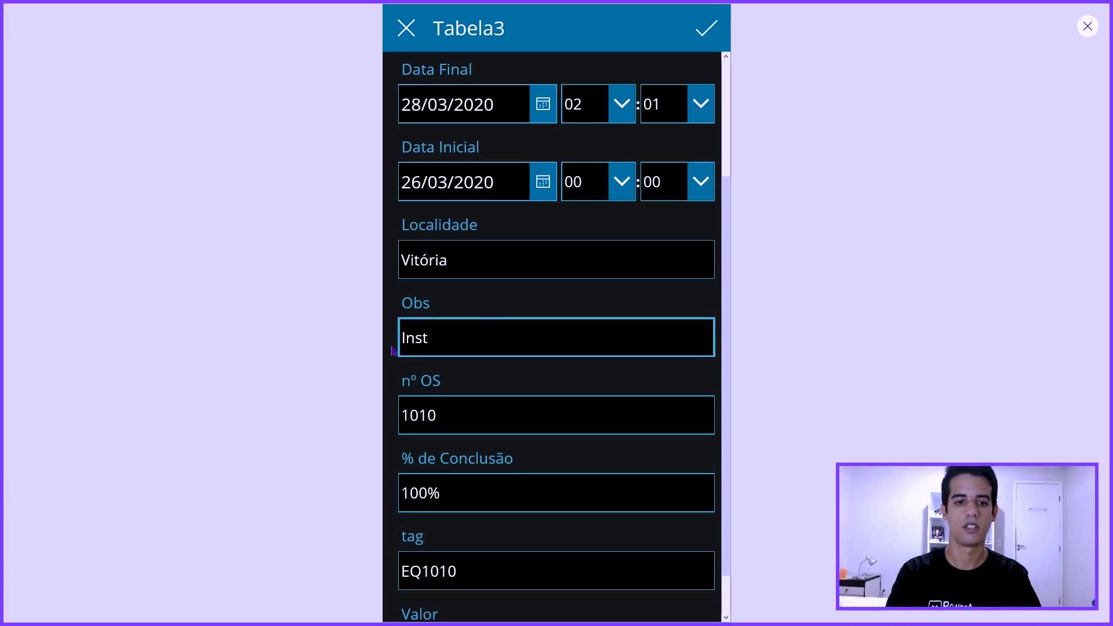
text(aad)
text(ado Peç)
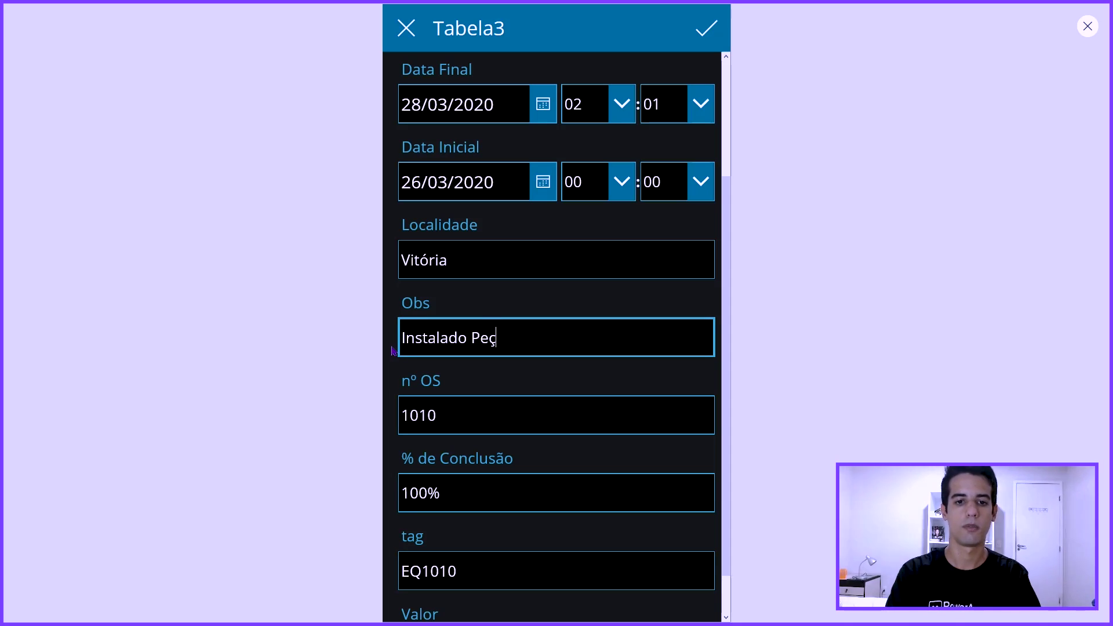
text(a X)
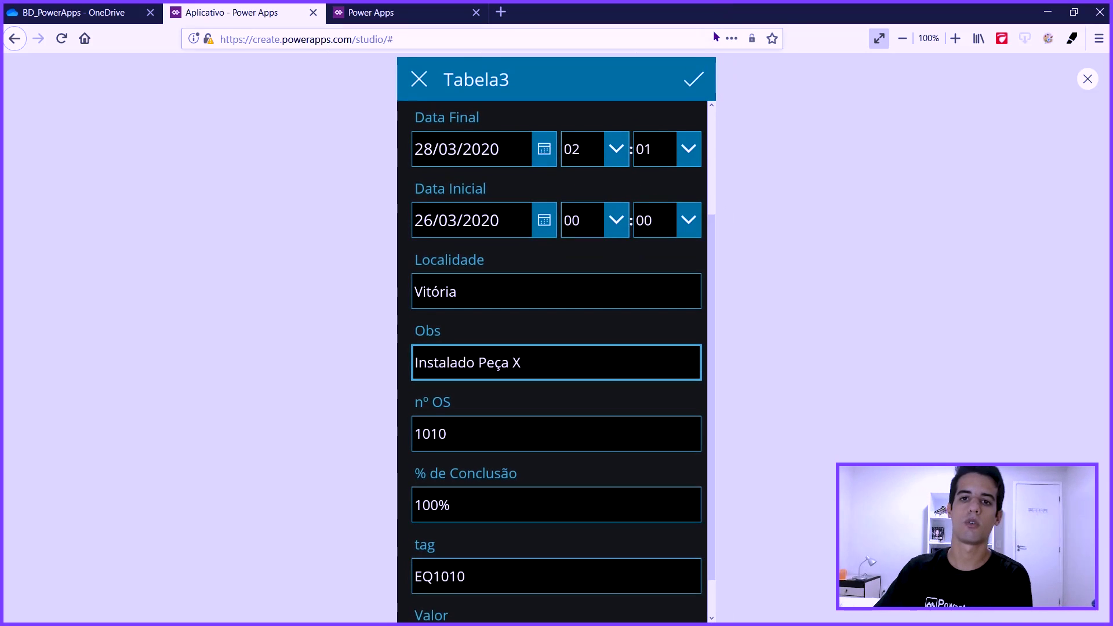
click(693, 86)
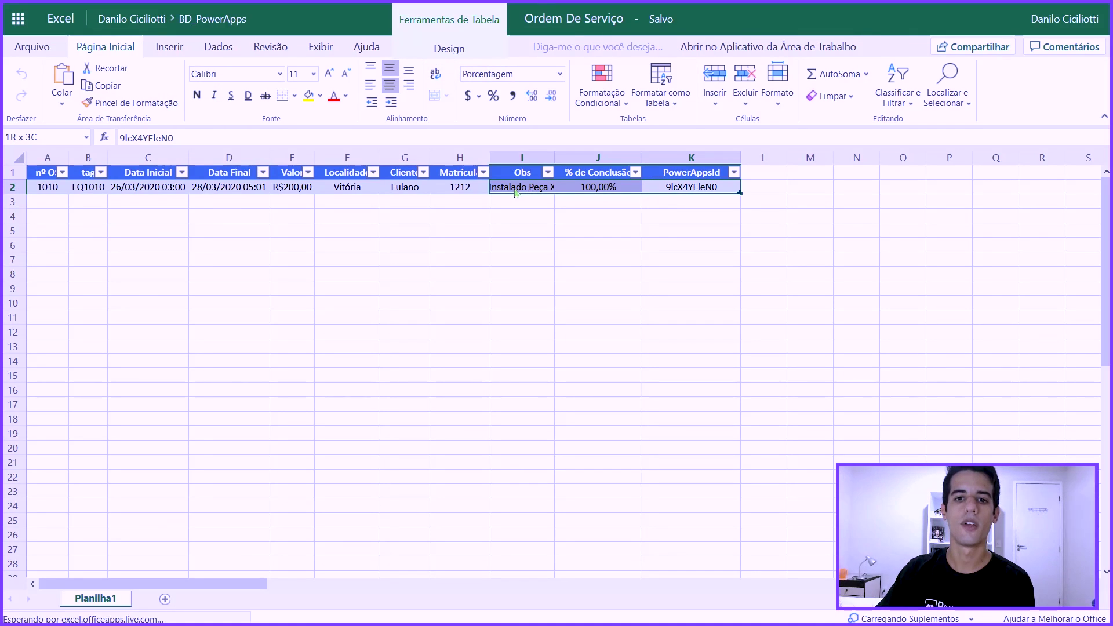
Step: Check the updated completion value in row 2 of the Excel table
drag(567, 193, 588, 193)
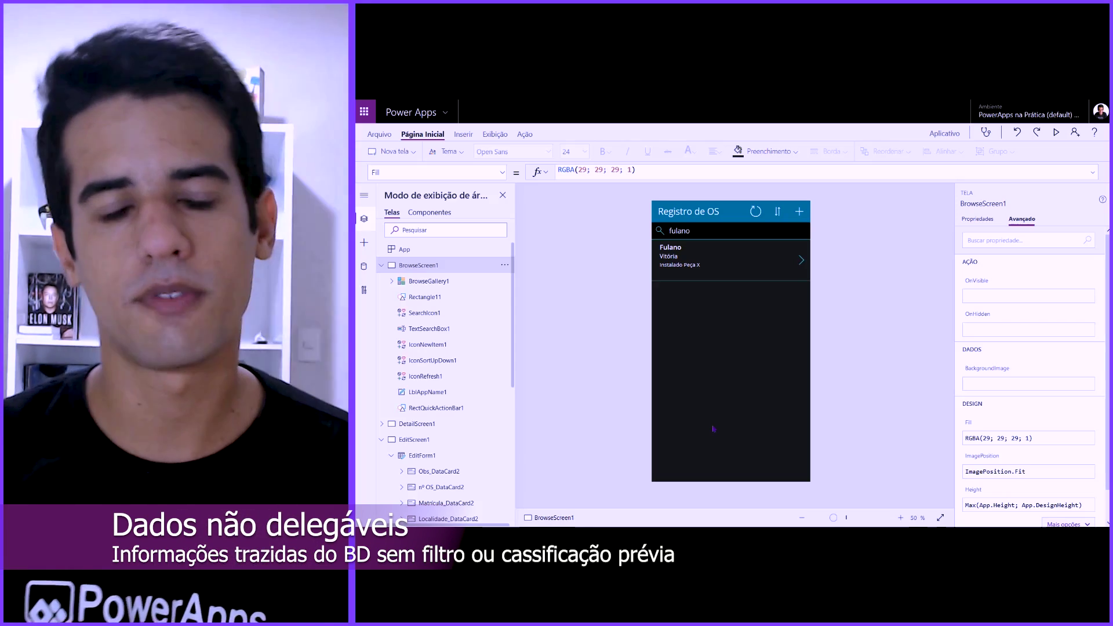
Step: Select BrowseGallery1, the gallery of service orders
click(745, 313)
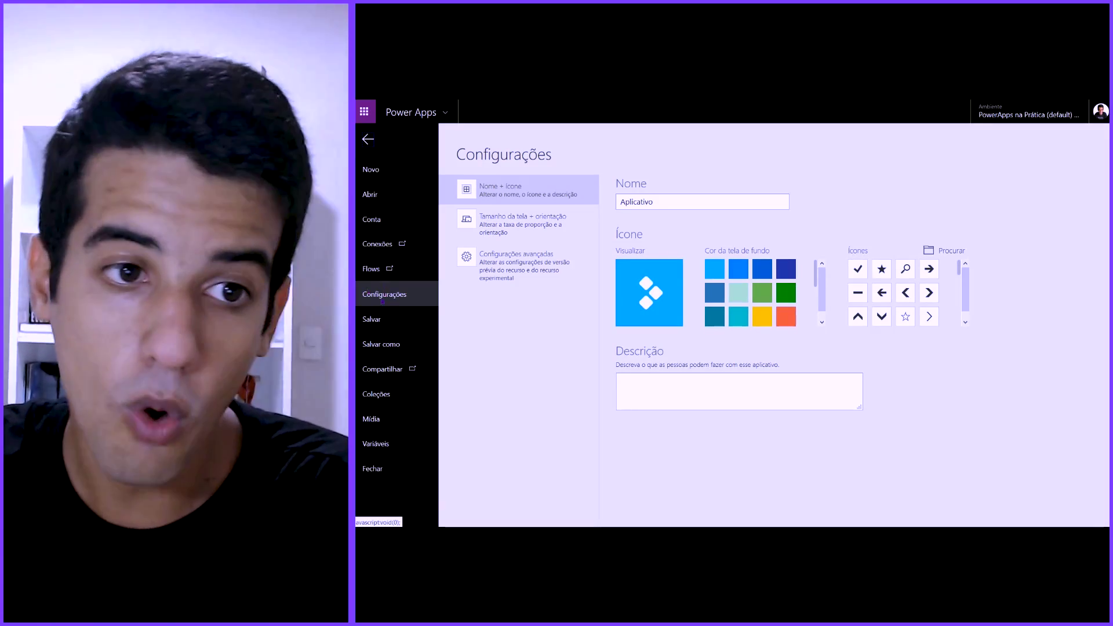
Step: Open Configurações avançadas and select the 500 row limit for non-delegable queries
click(509, 269)
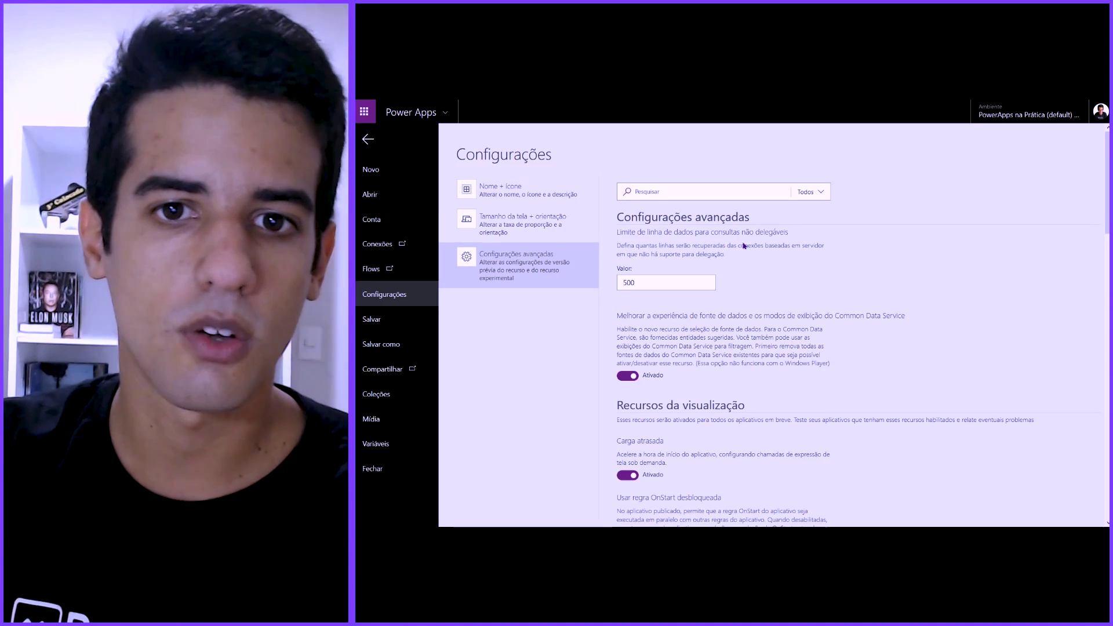
double_click(666, 282)
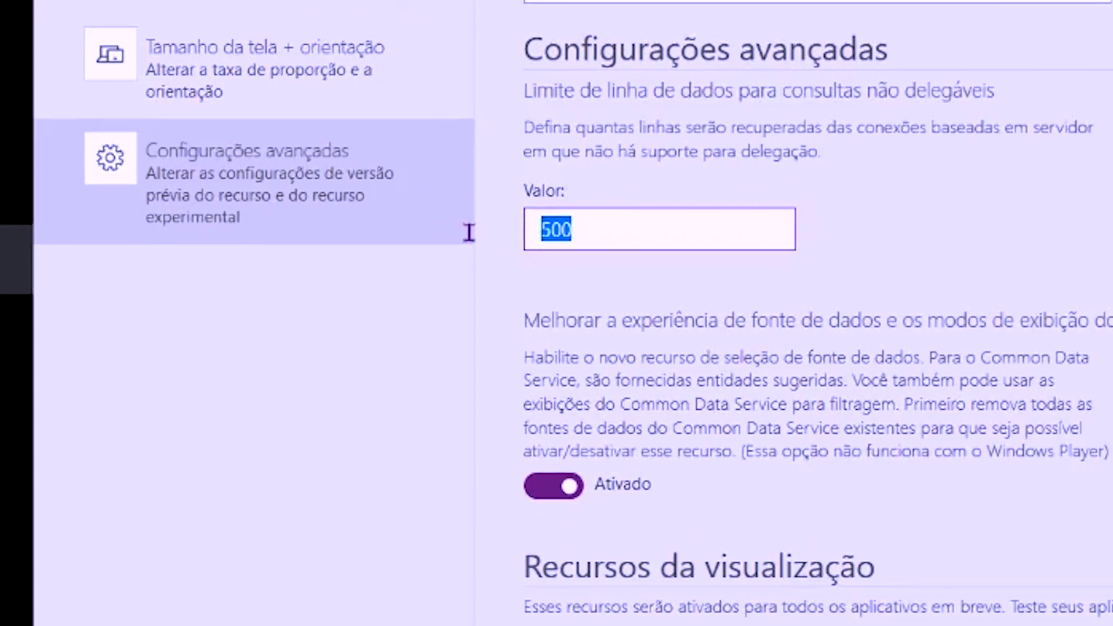